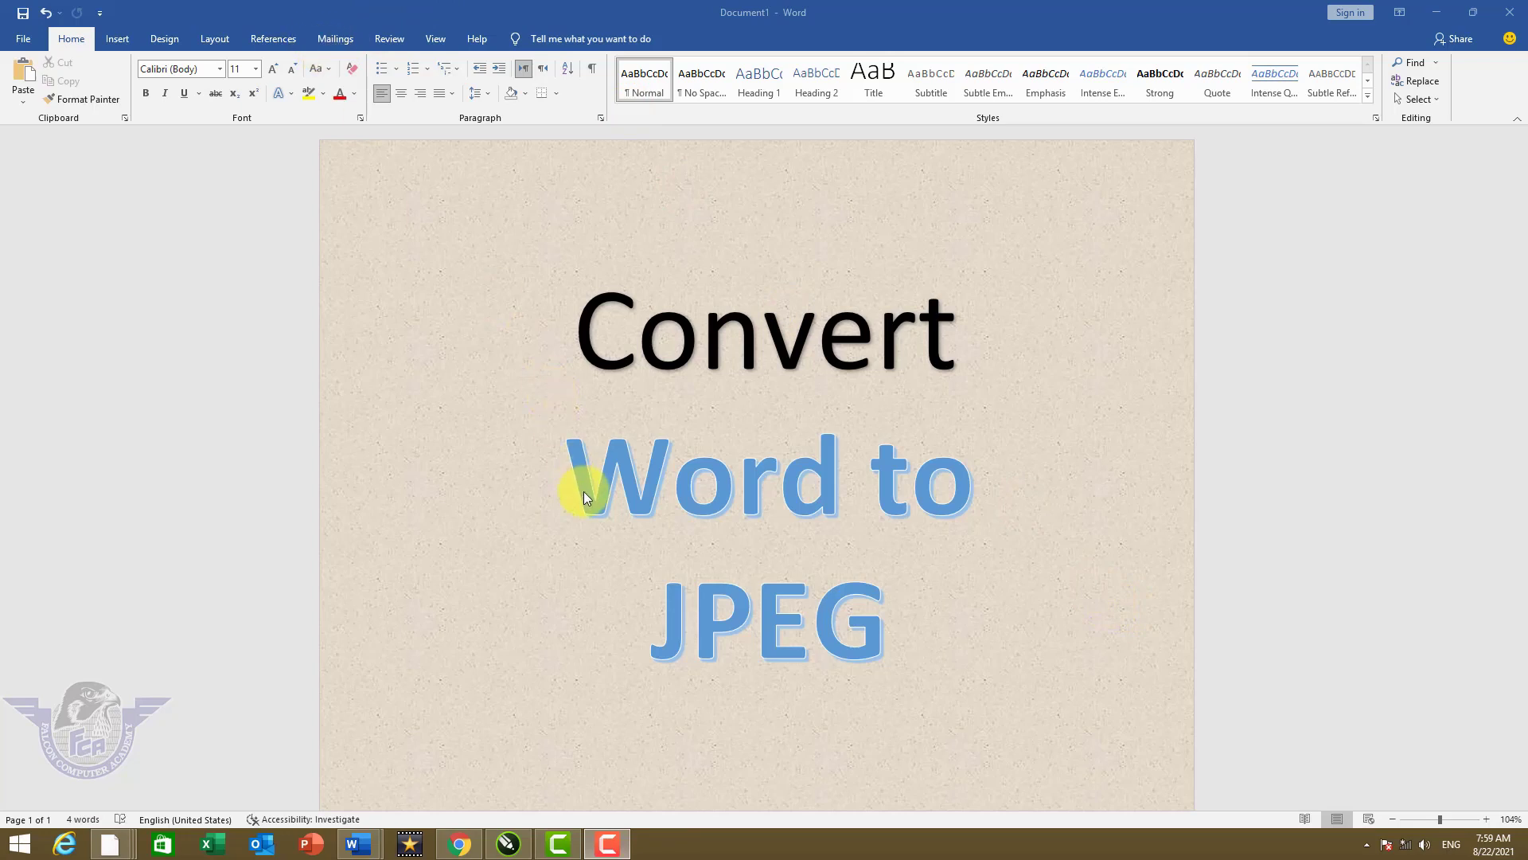
- Switch to the Certificate document and start exporting it as a PDF/XPS document
click(545, 502)
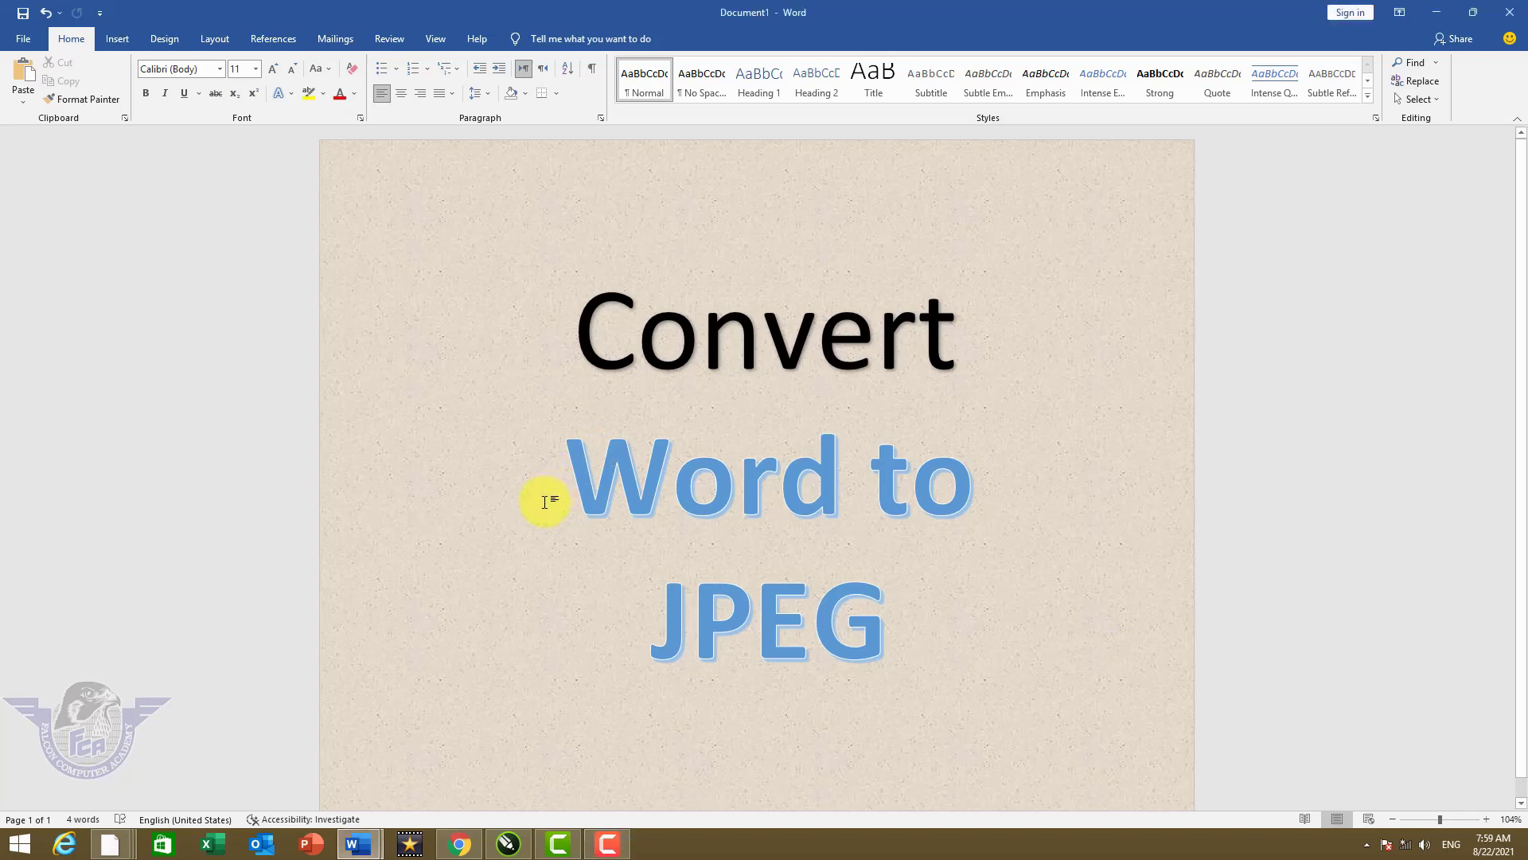
key(alt+Tab)
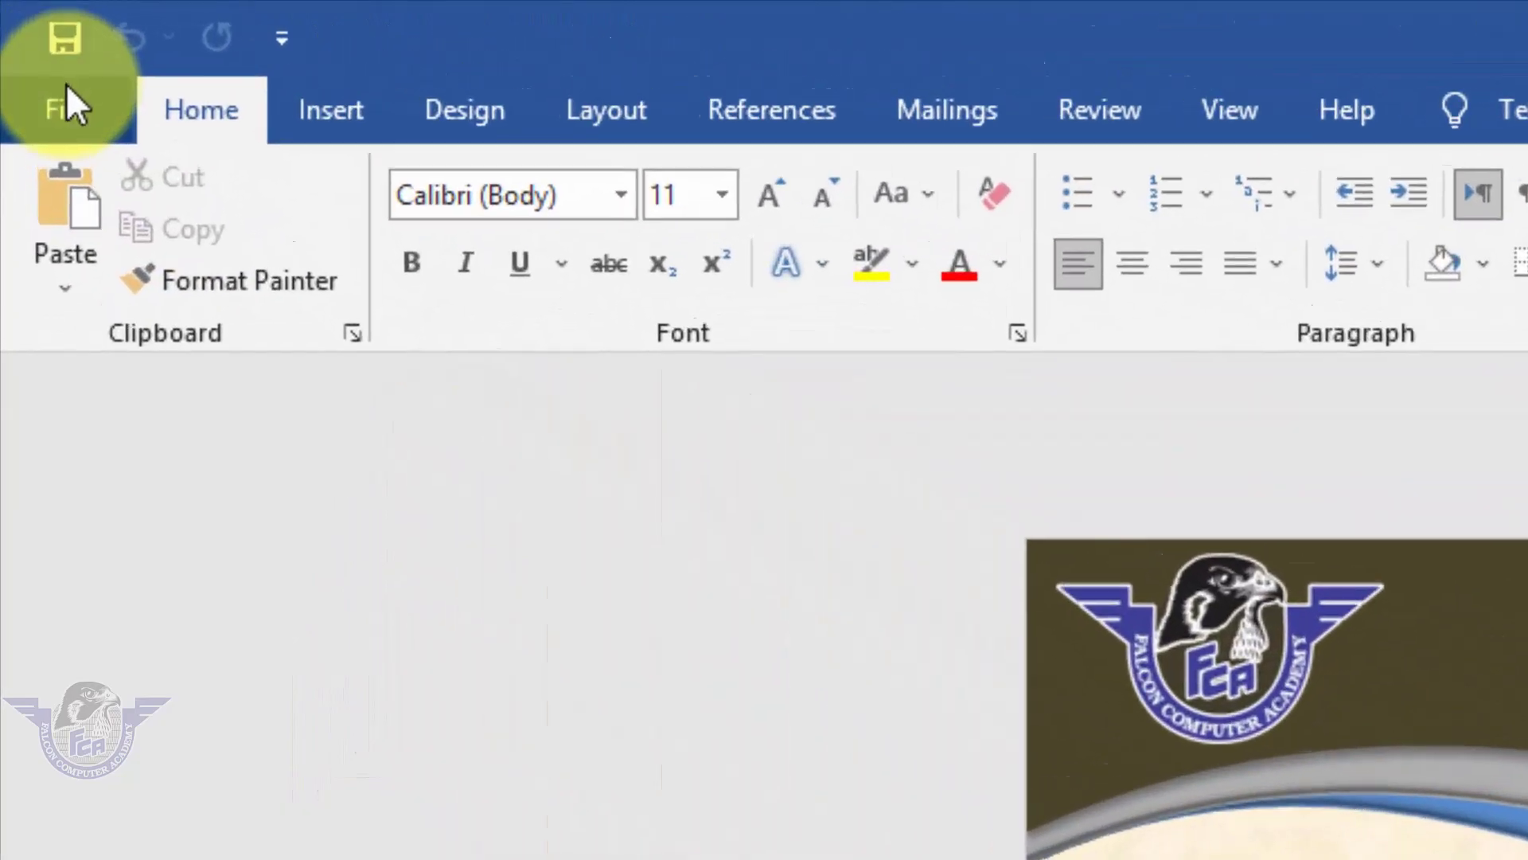
click(69, 102)
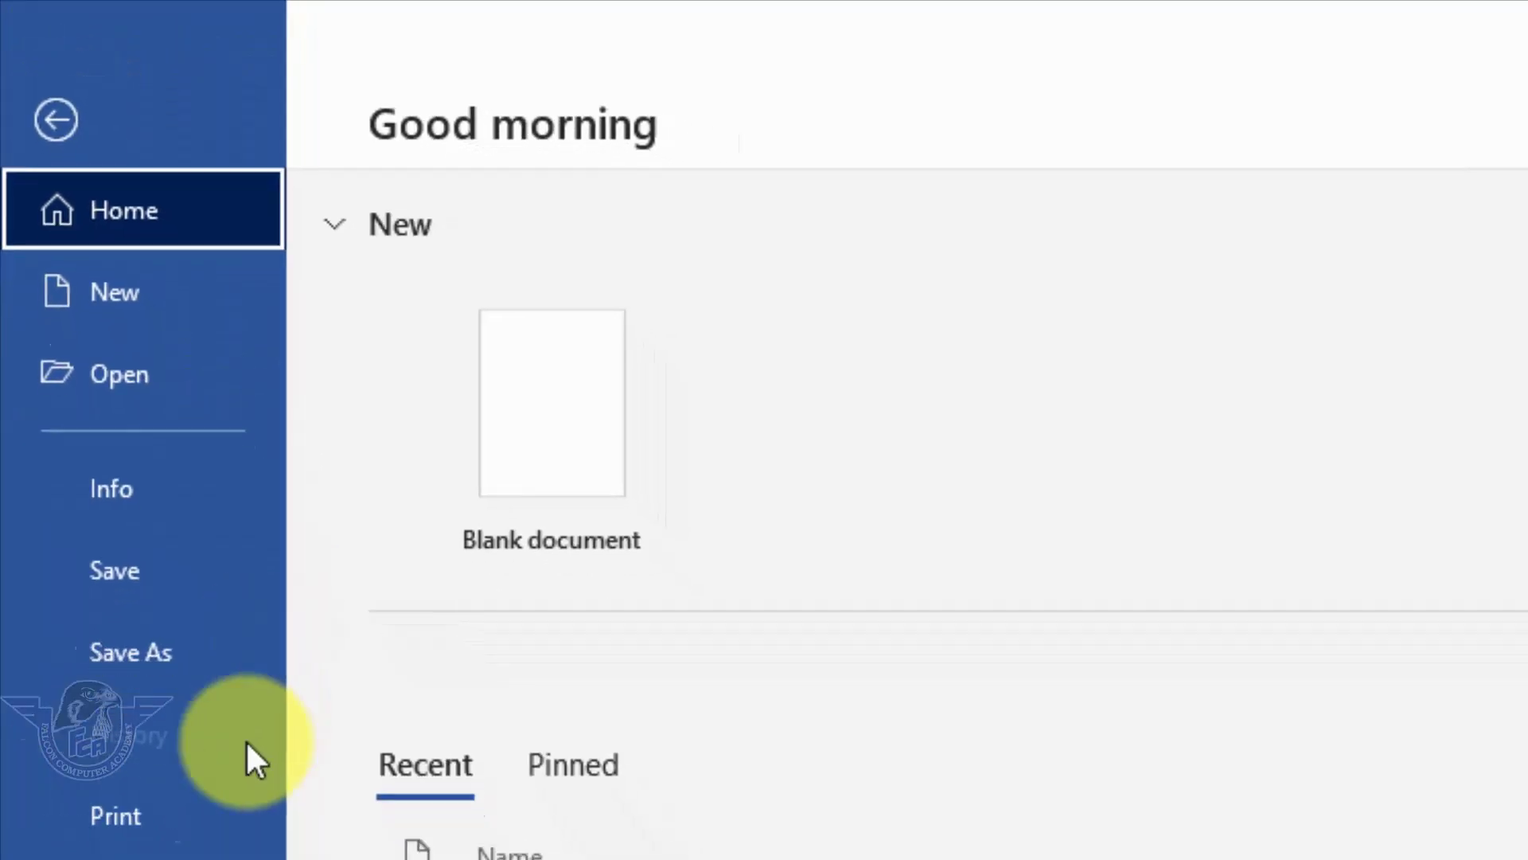
click(136, 720)
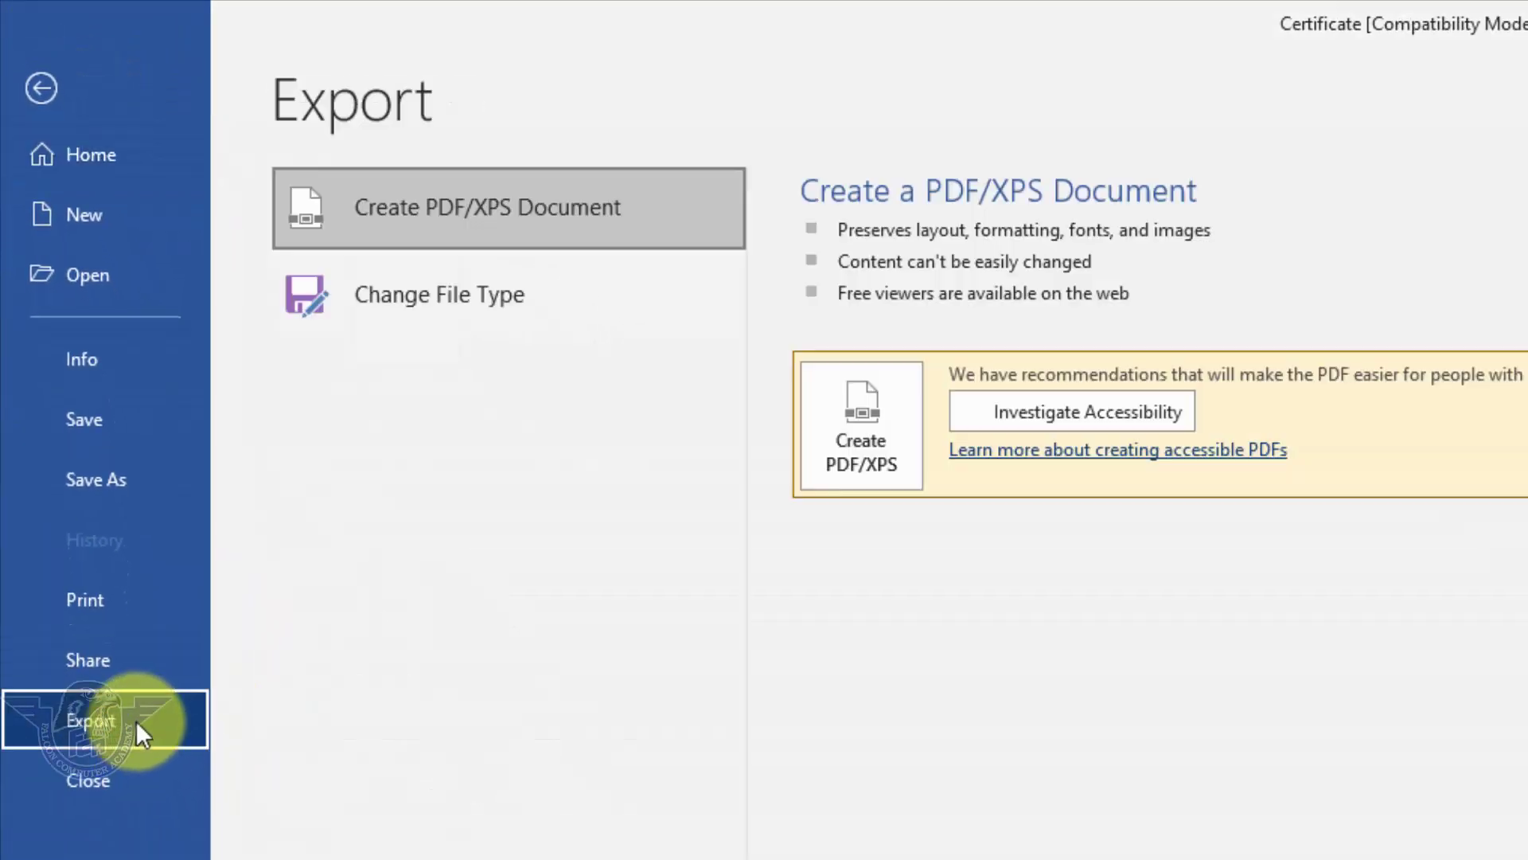
click(433, 211)
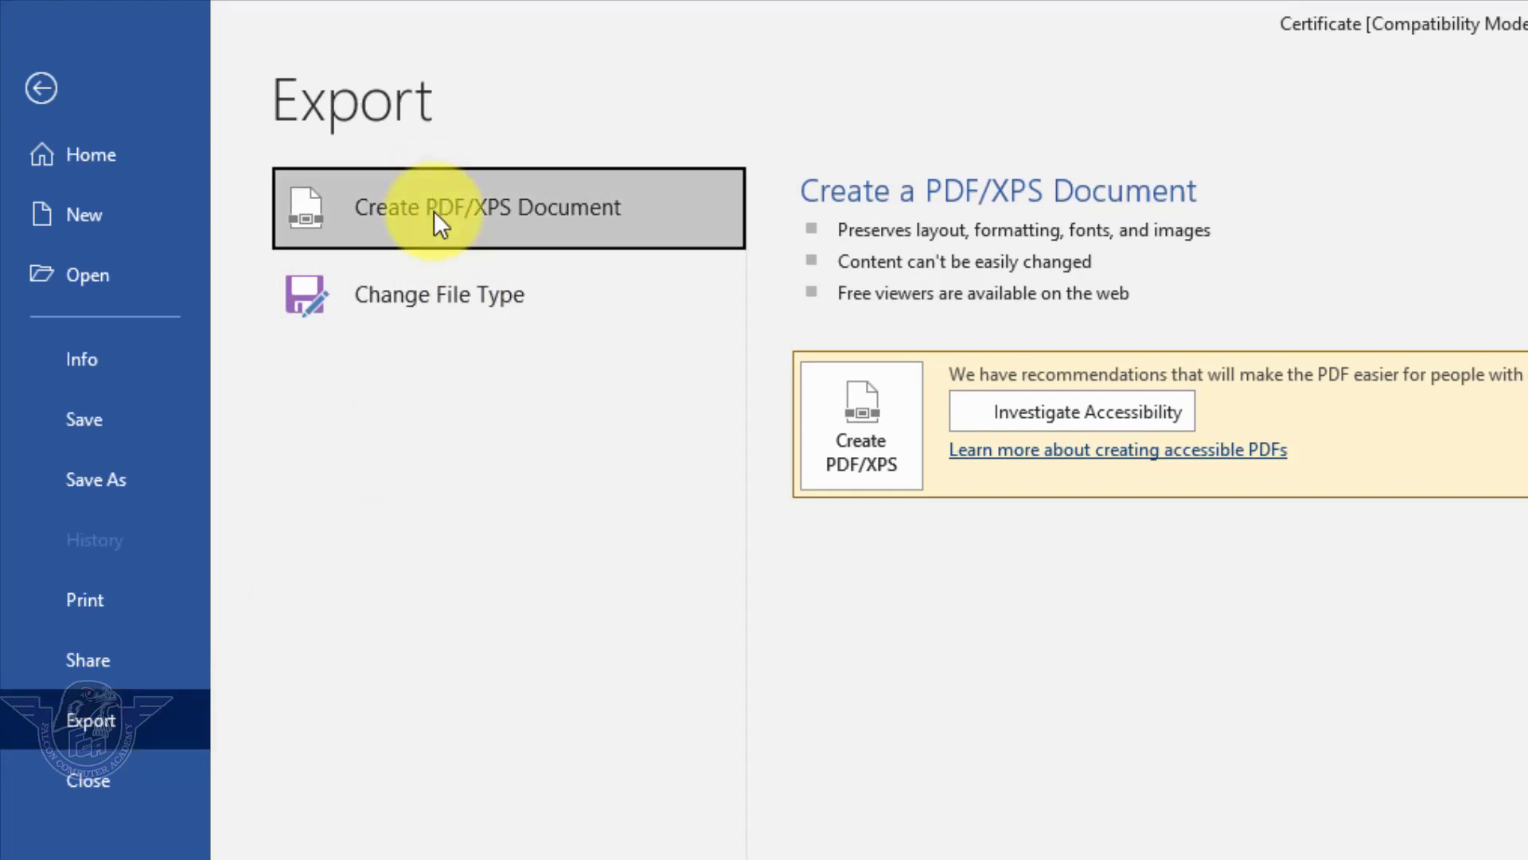
click(909, 470)
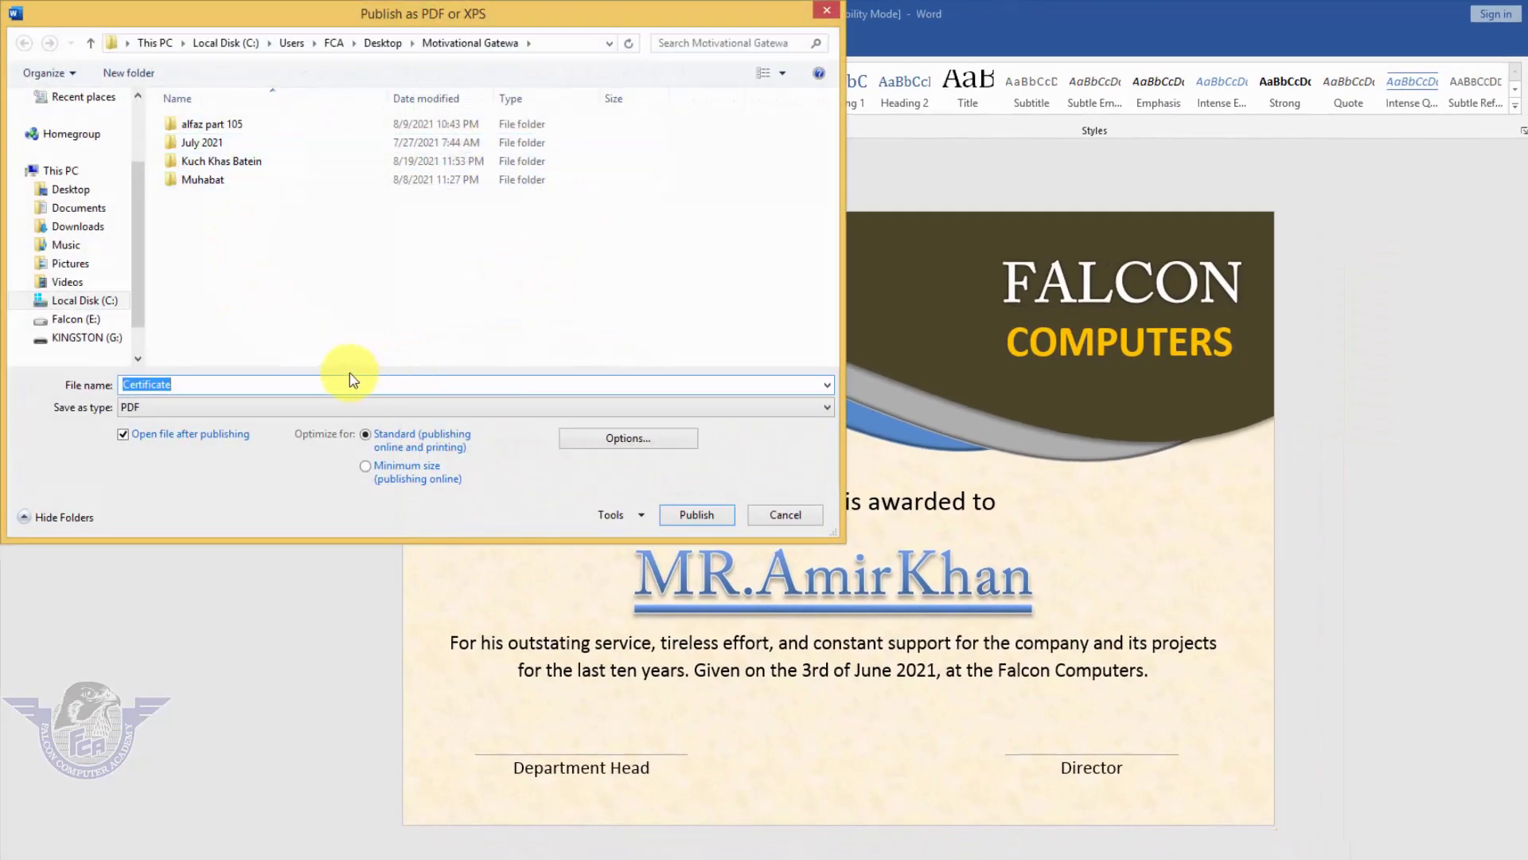
- Publish the certificate to the Desktop as a PDF named Certificate, replacing the existing file, and close the opened PDF
scroll(139, 276, up, 3)
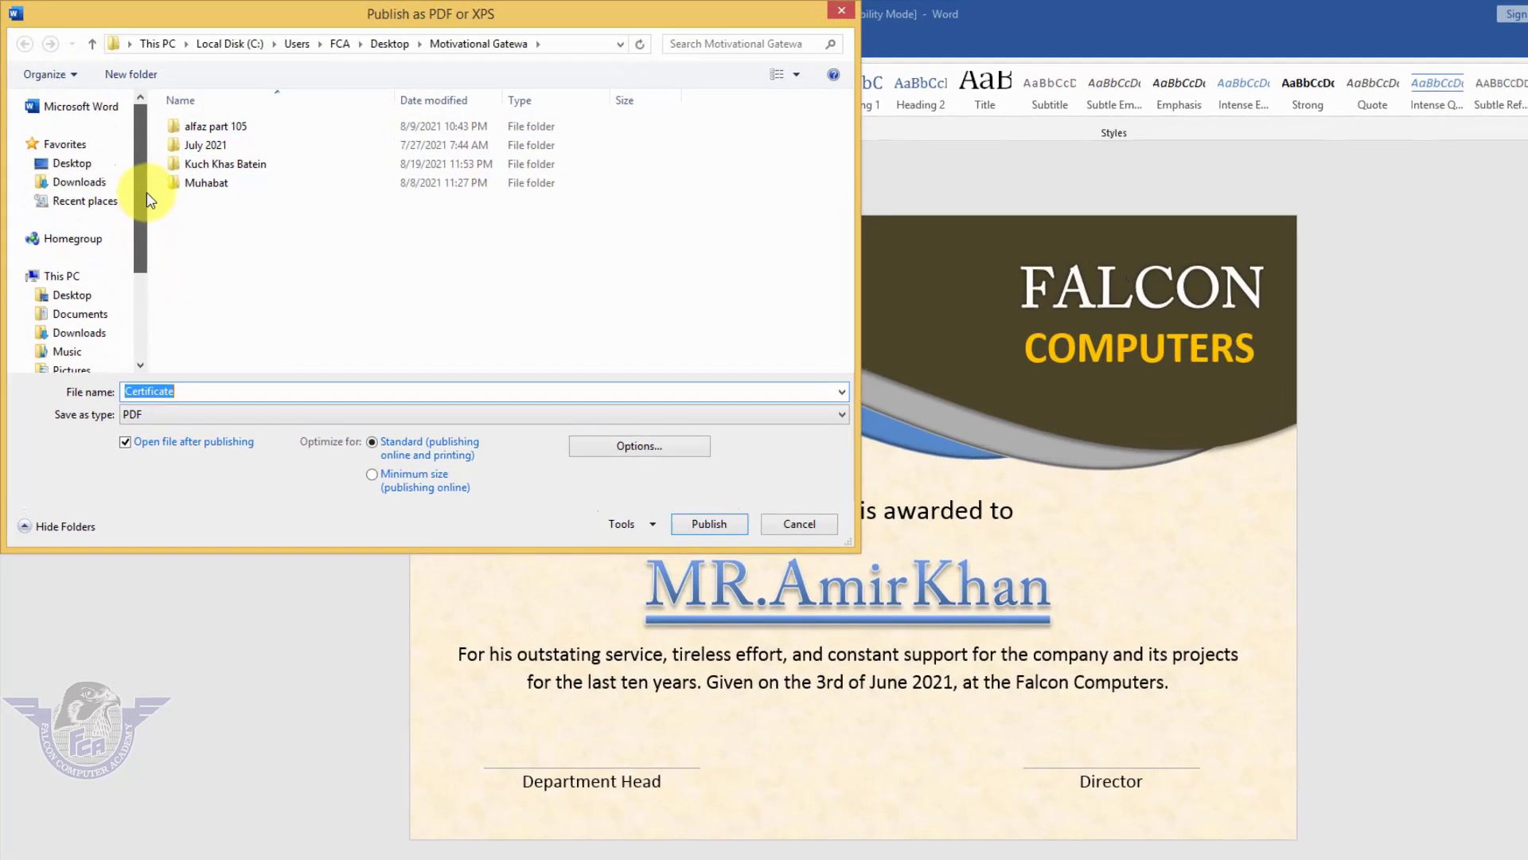
click(79, 162)
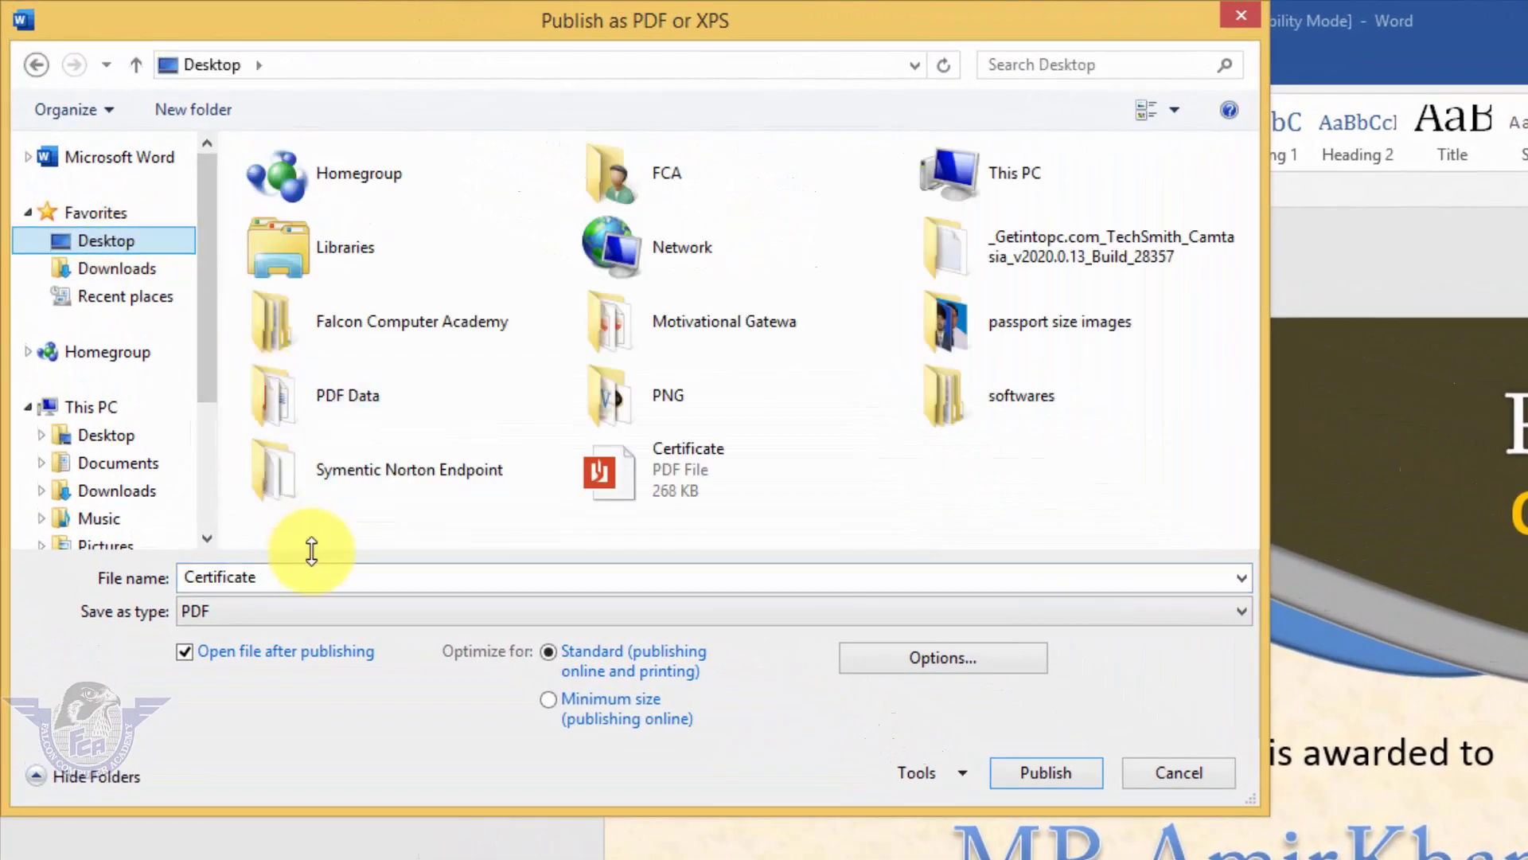
click(311, 575)
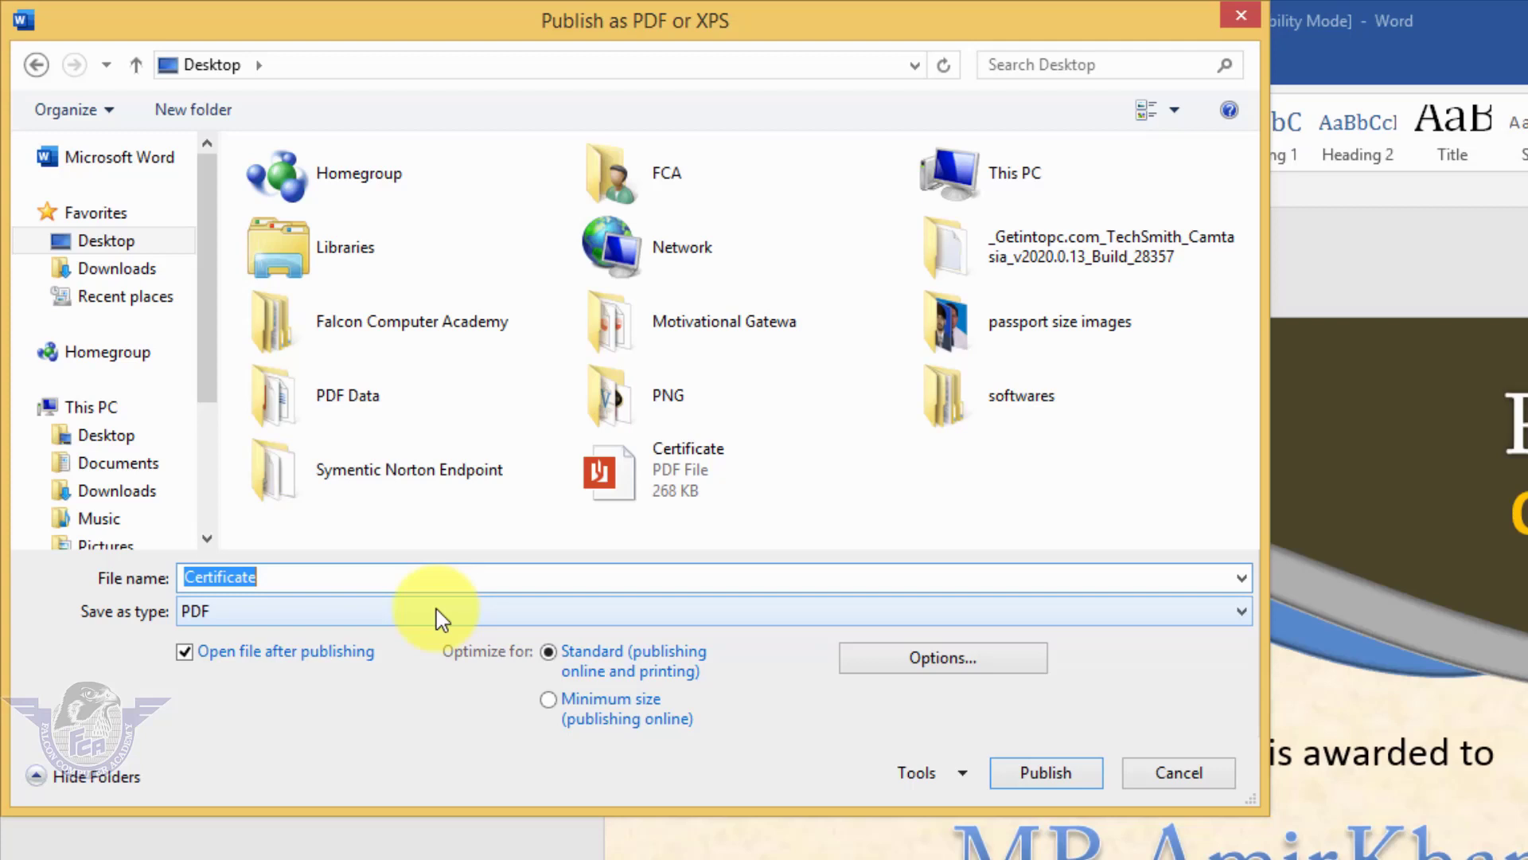
click(678, 493)
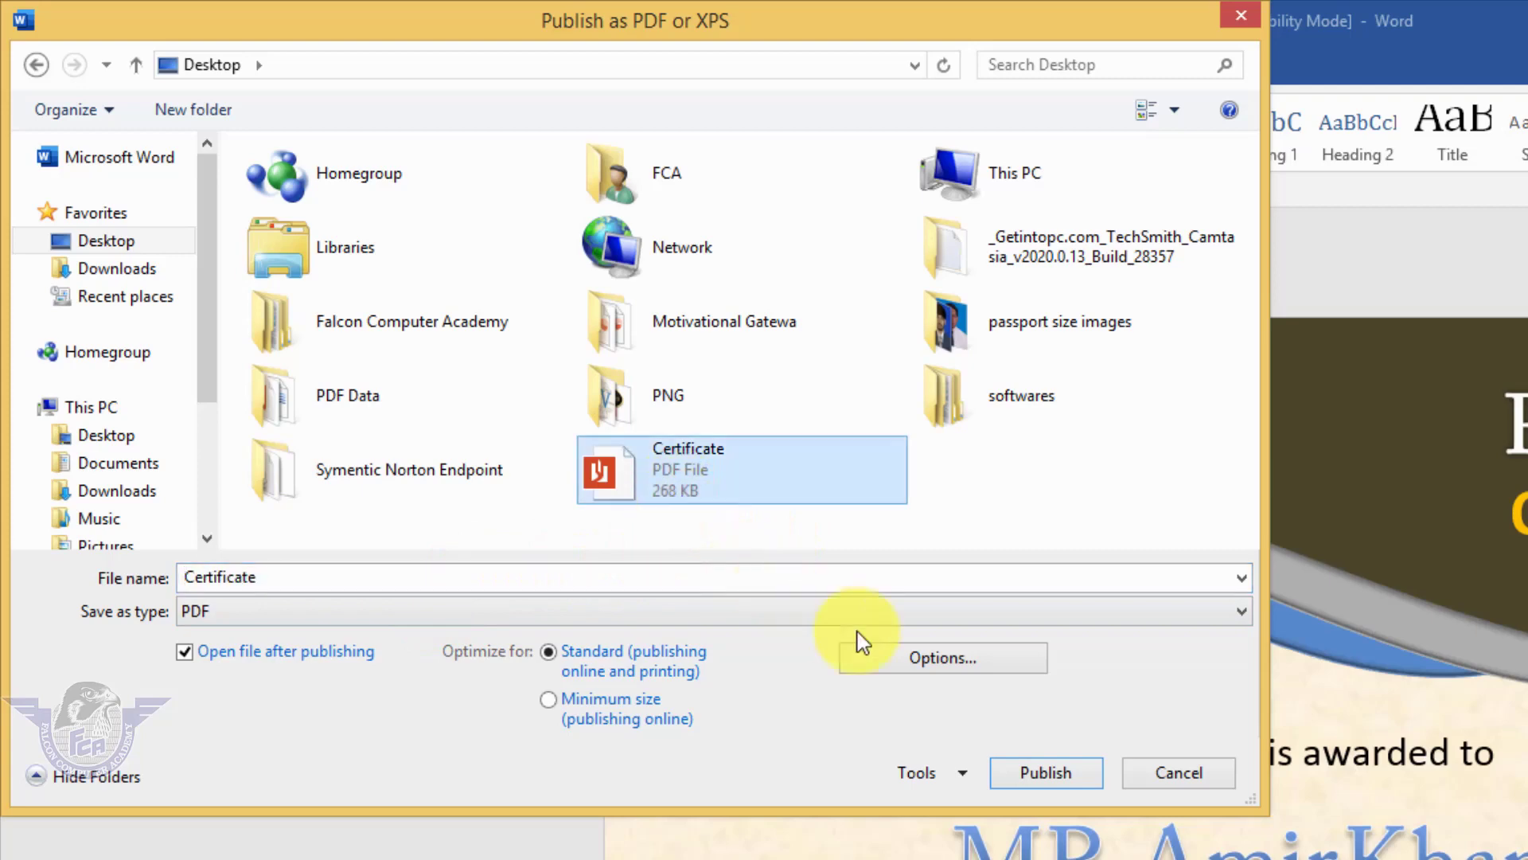
click(1040, 775)
click(1341, 704)
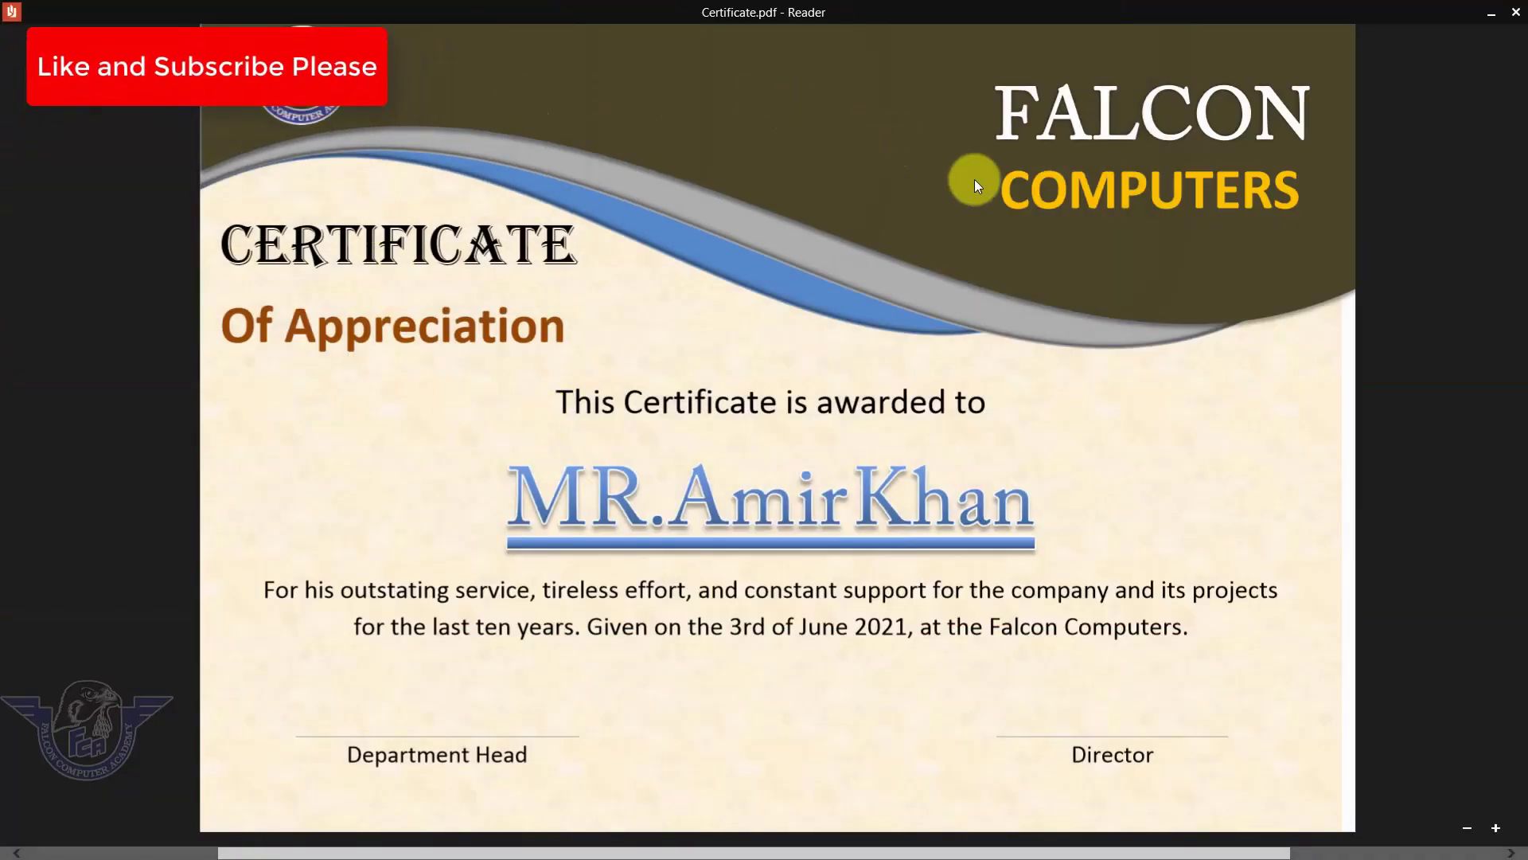
click(1516, 10)
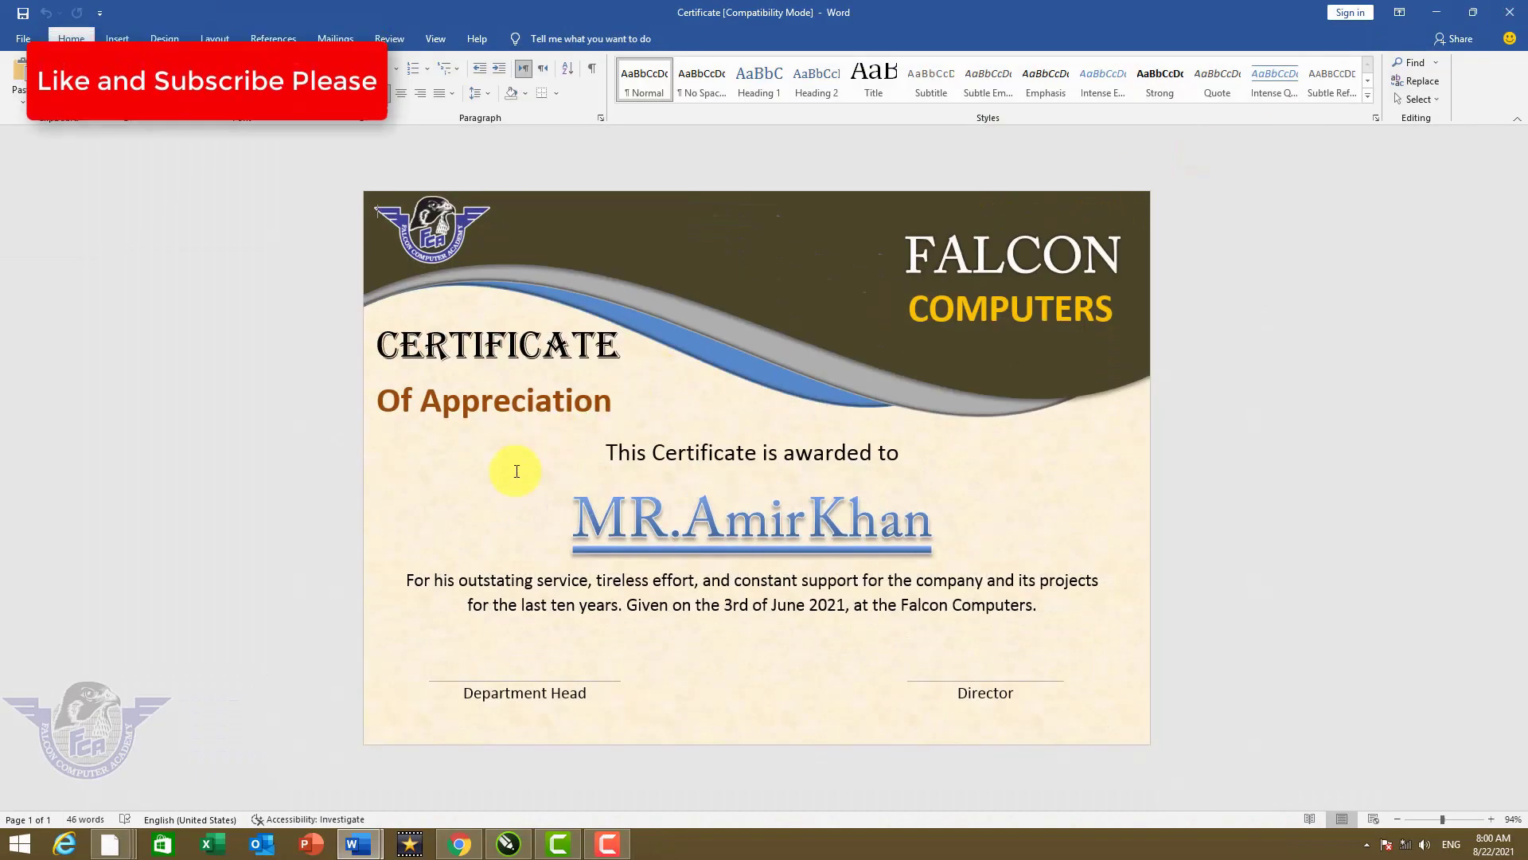
key(F12)
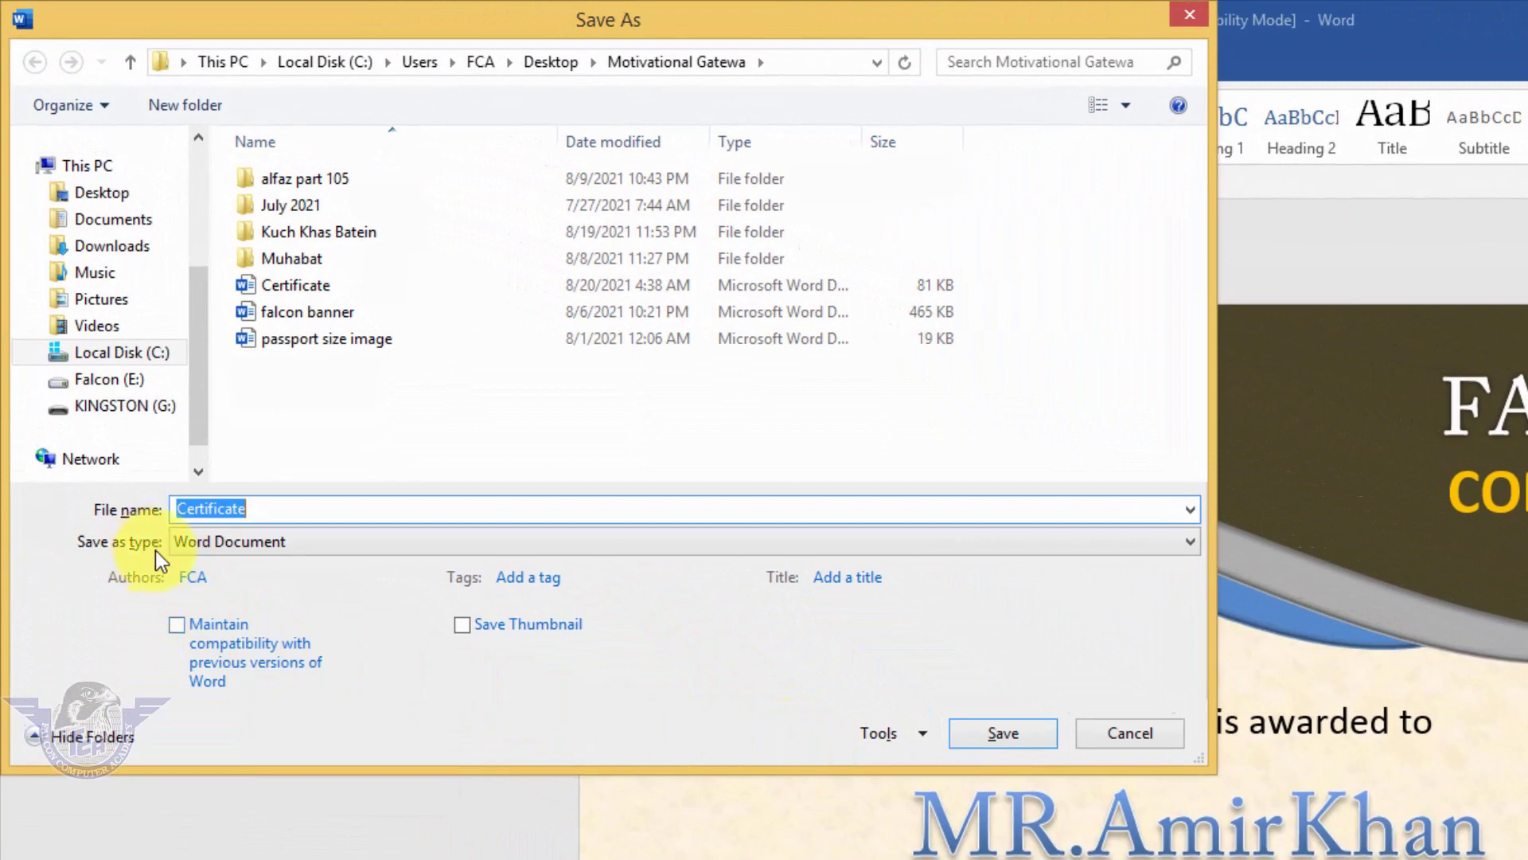
click(252, 548)
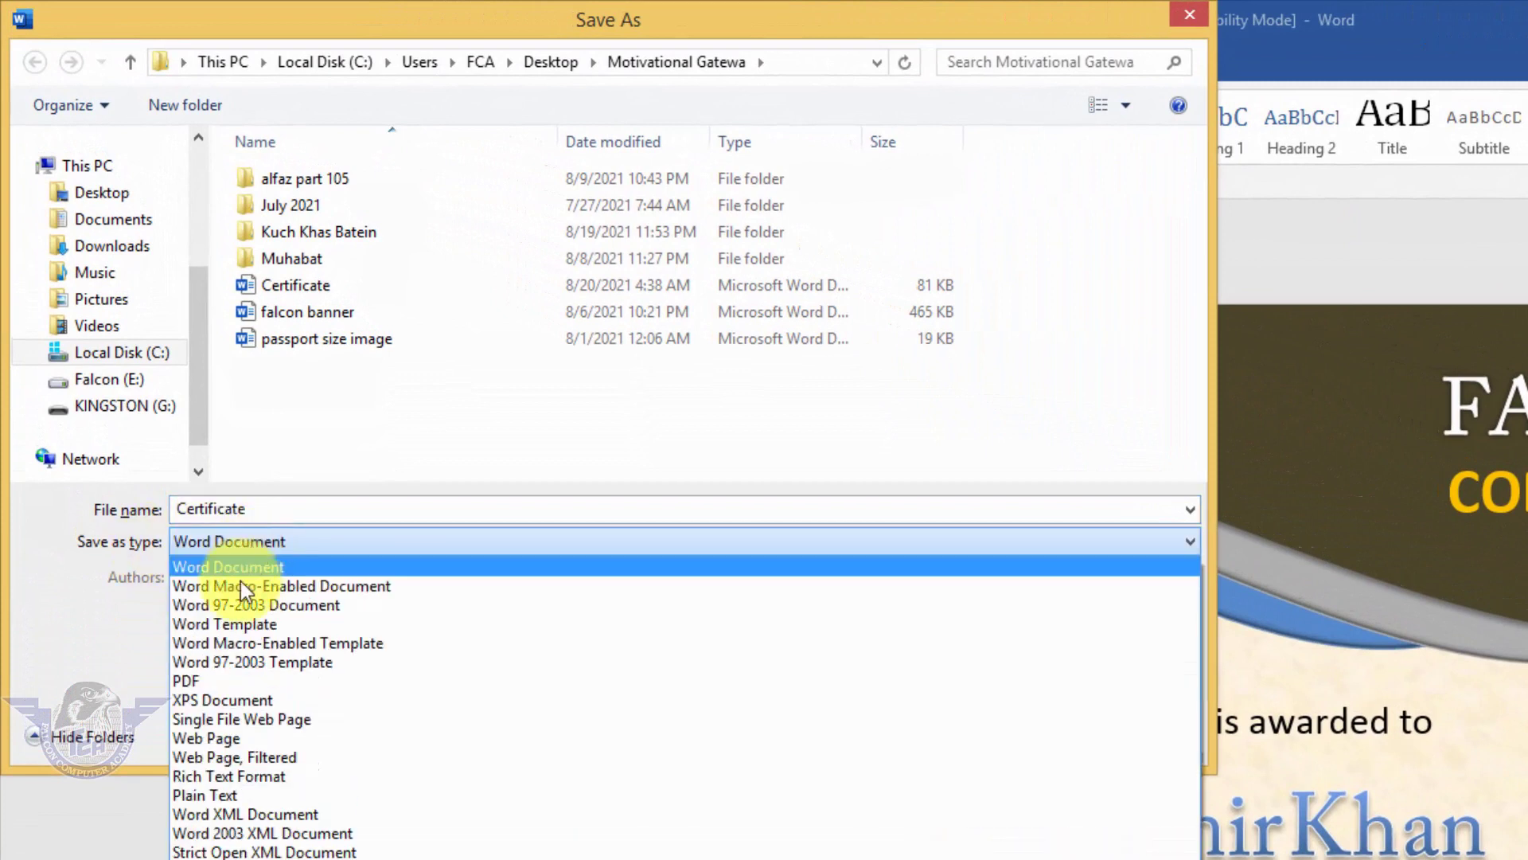
click(208, 680)
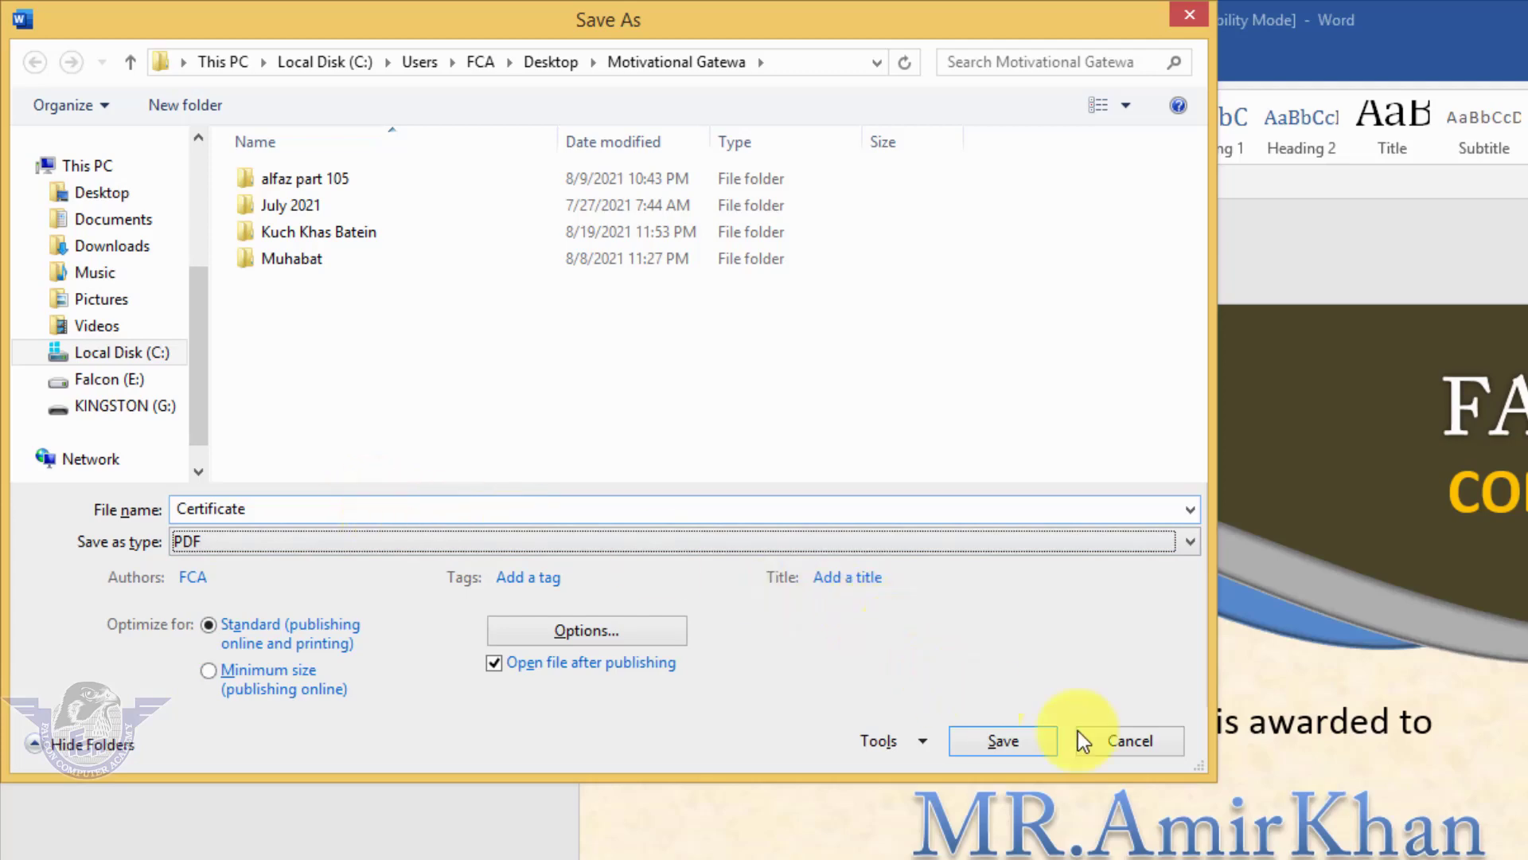
click(1138, 745)
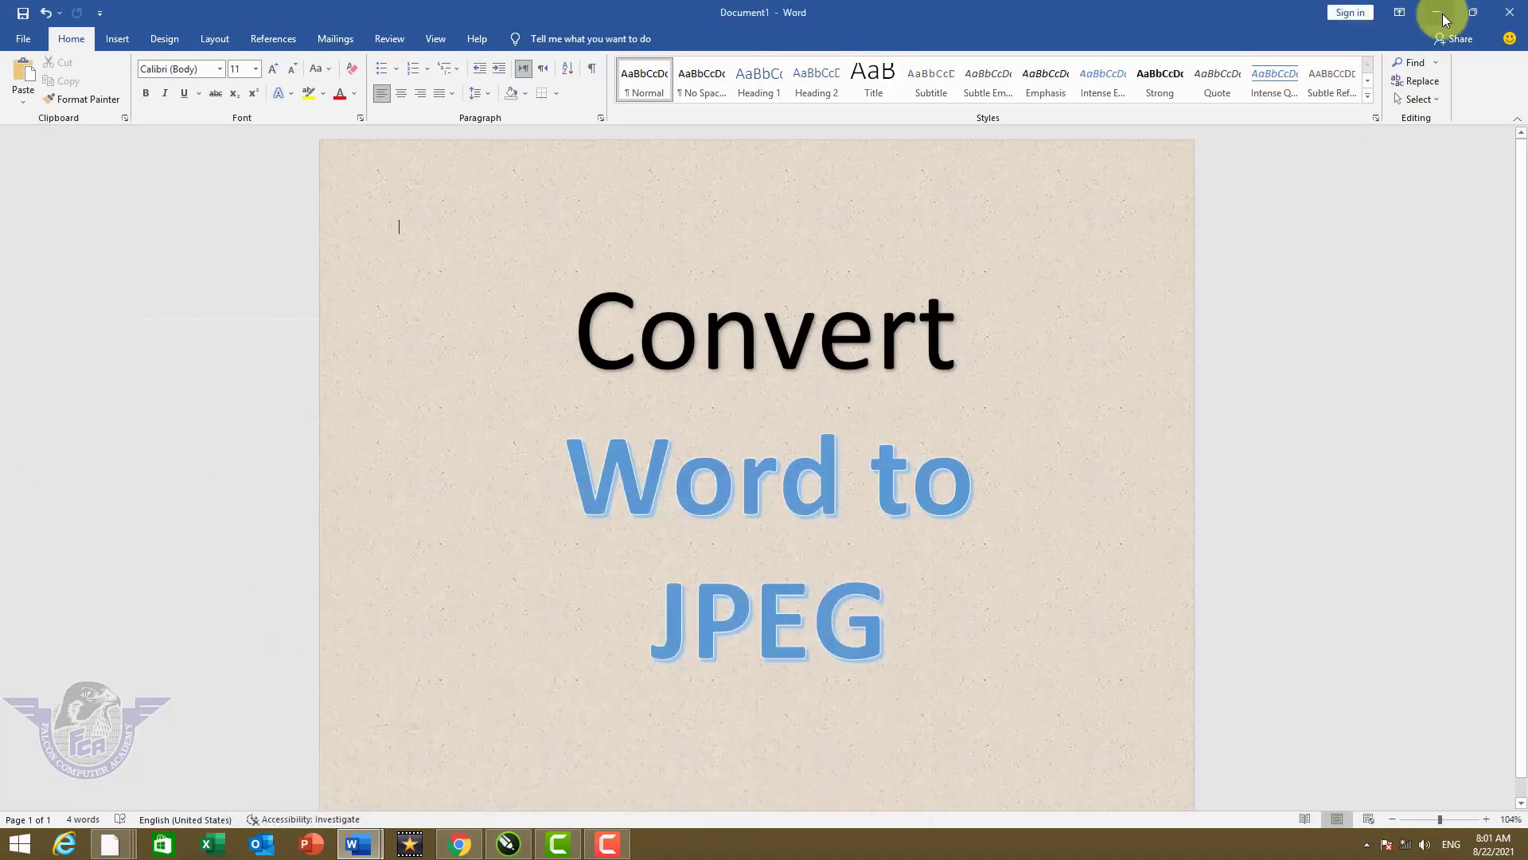
- Minimize the Word window, open the Certificate PDF from the Desktop to check its layout, and close it
click(1442, 13)
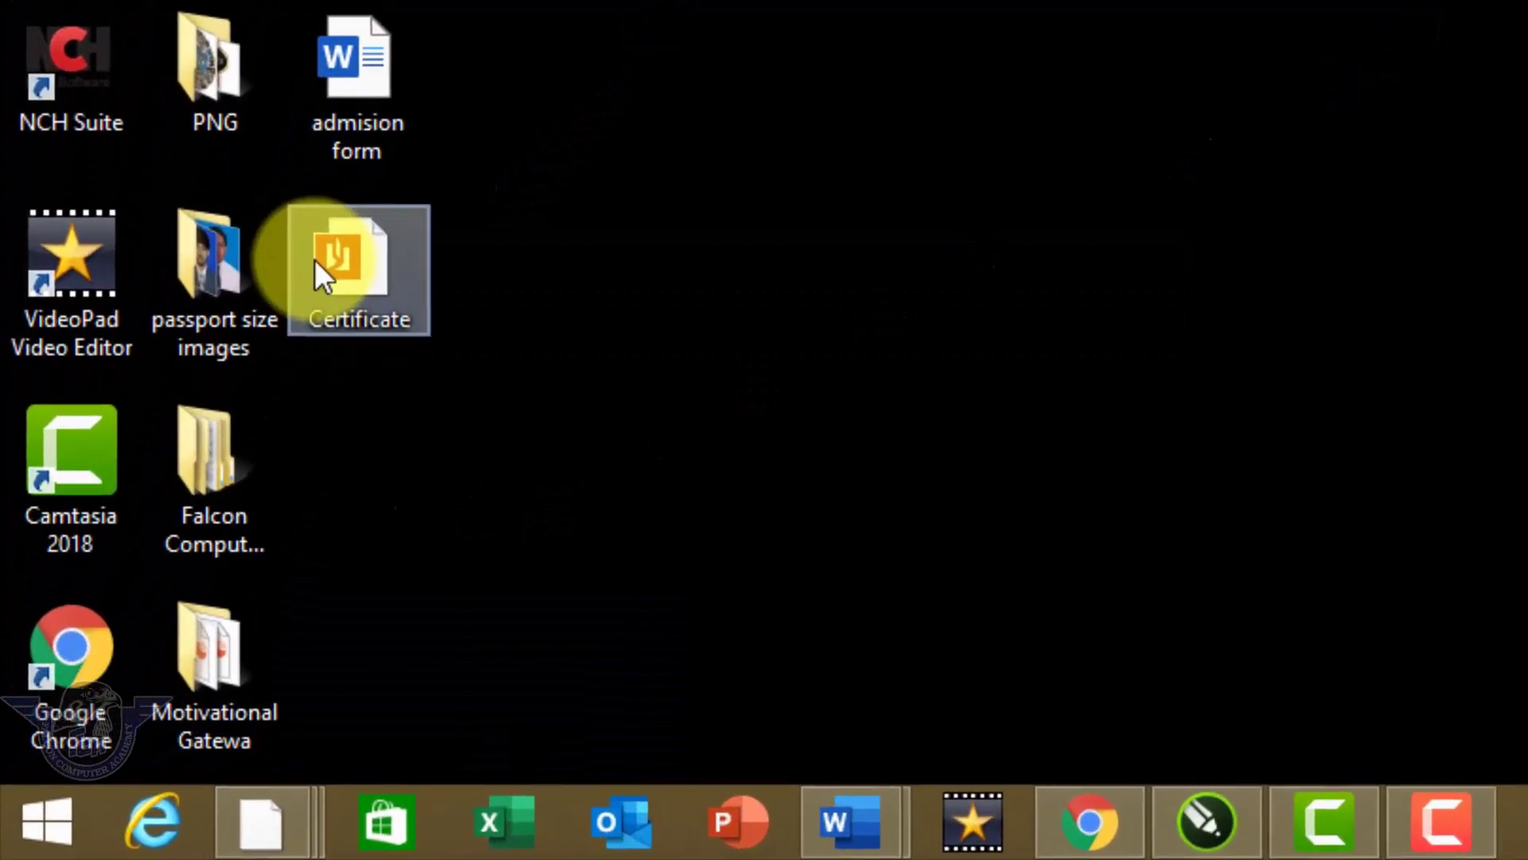
double_click(239, 434)
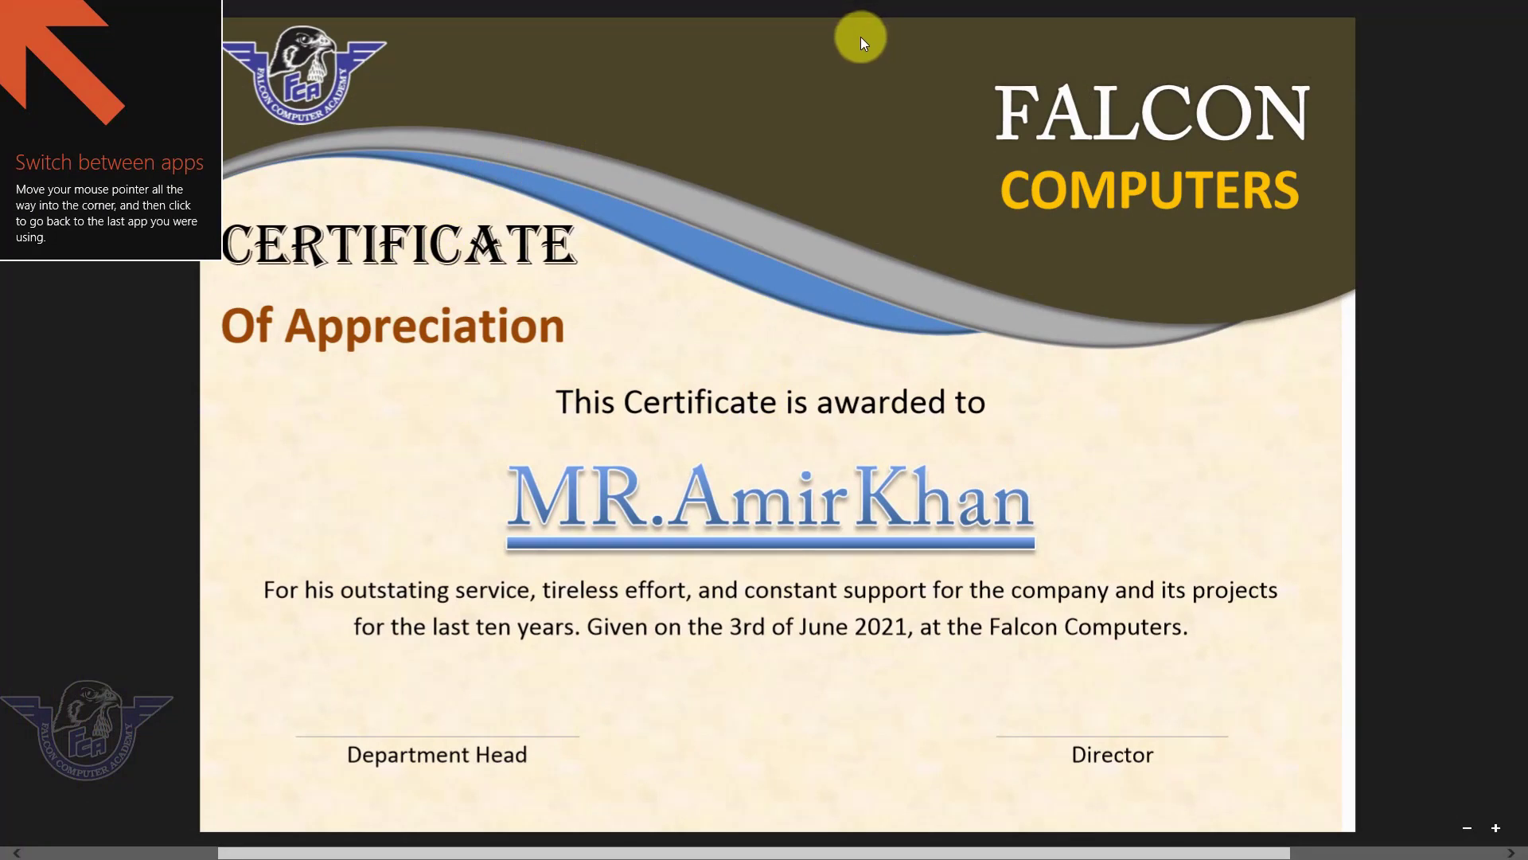
mouse_move(1487, 17)
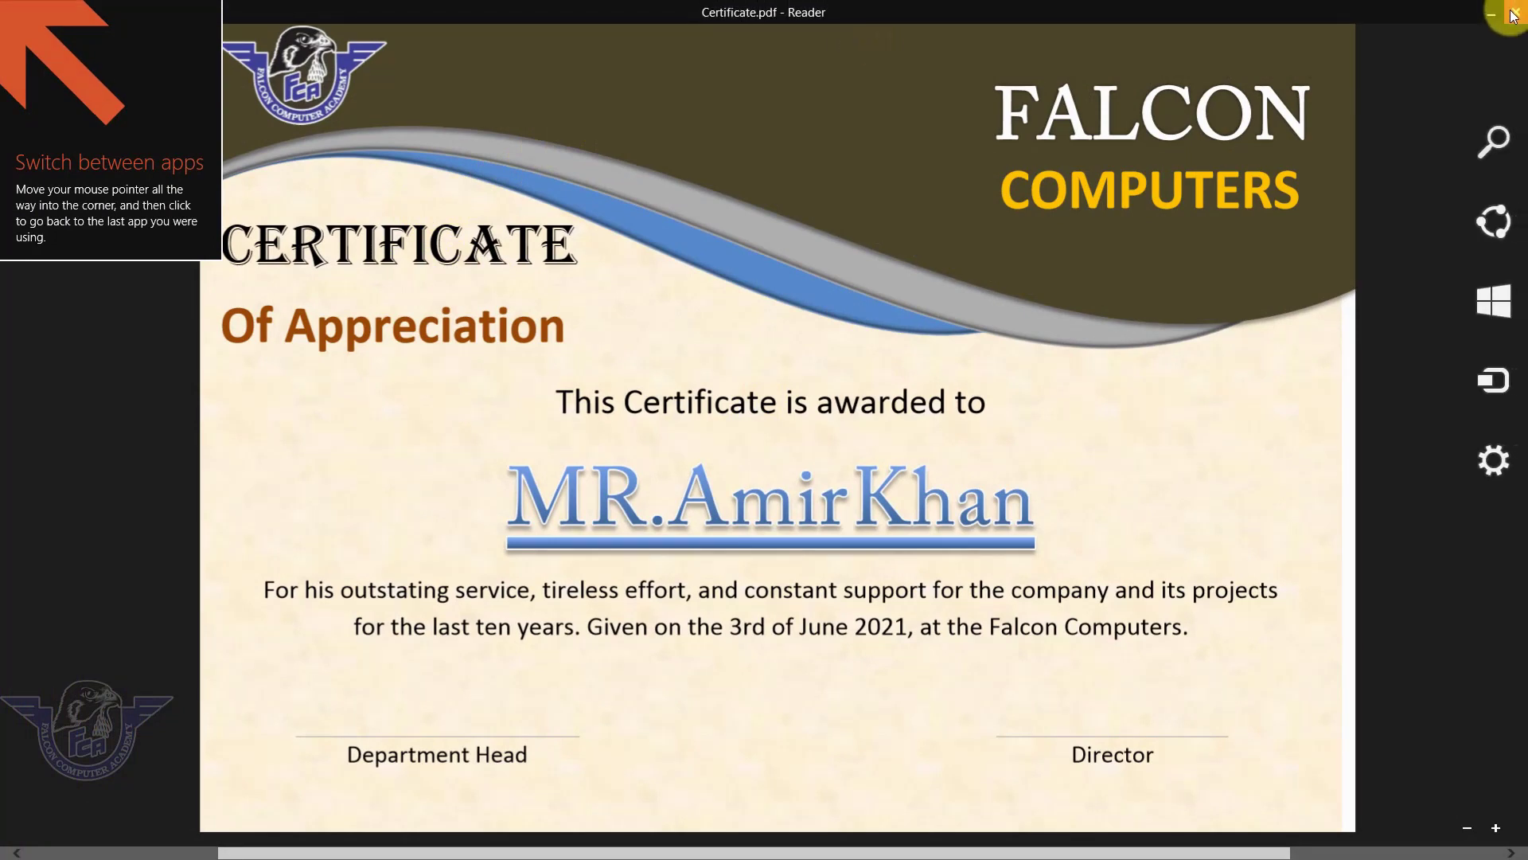
click(1514, 14)
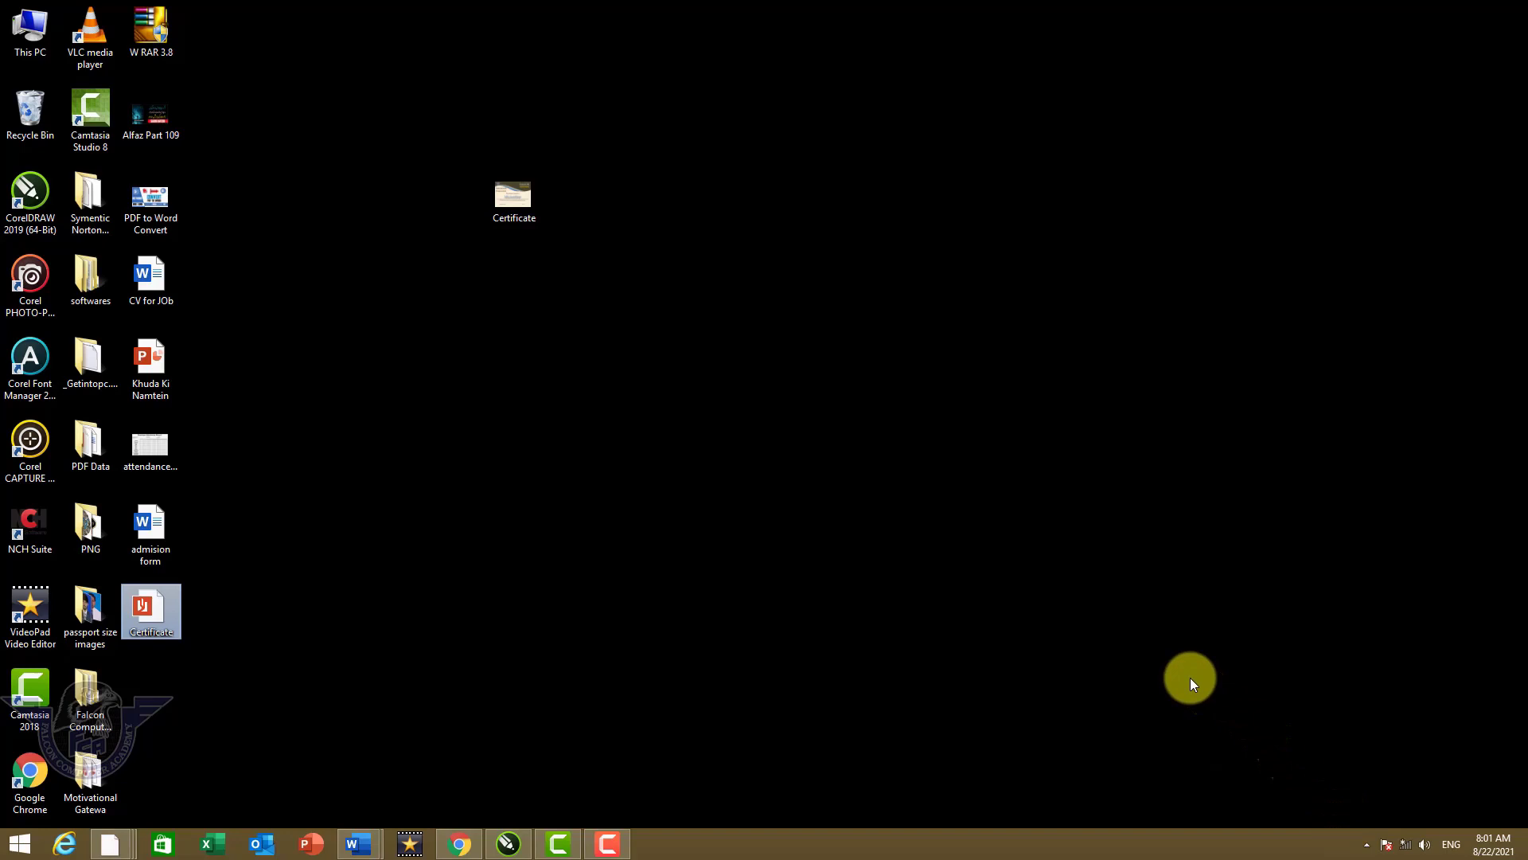
click(1191, 678)
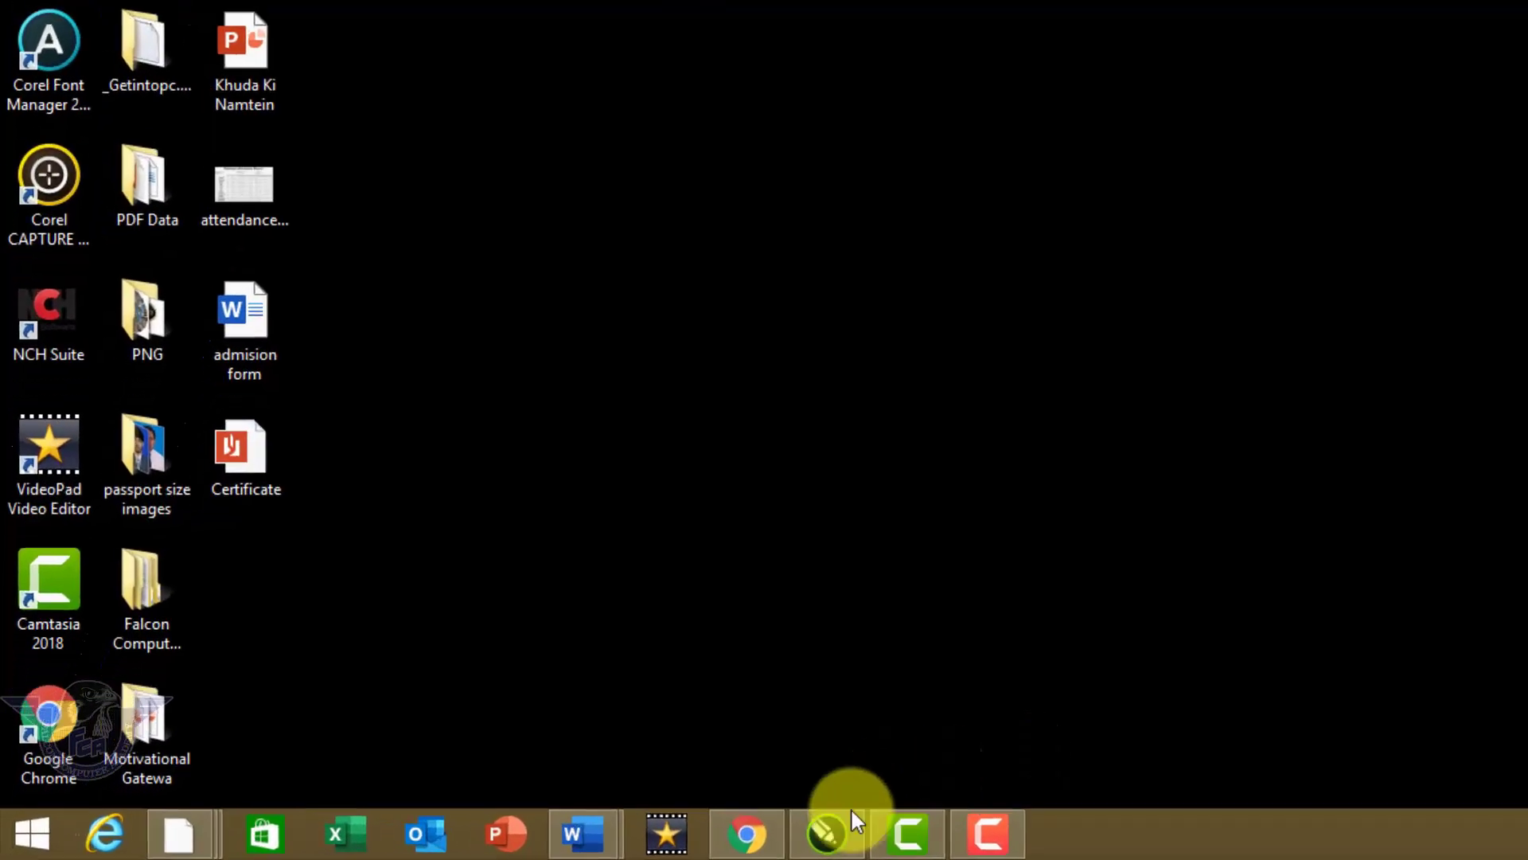
- Switch to Chrome, search Google for "ilovepdf" and open the iLovePDF website
click(747, 834)
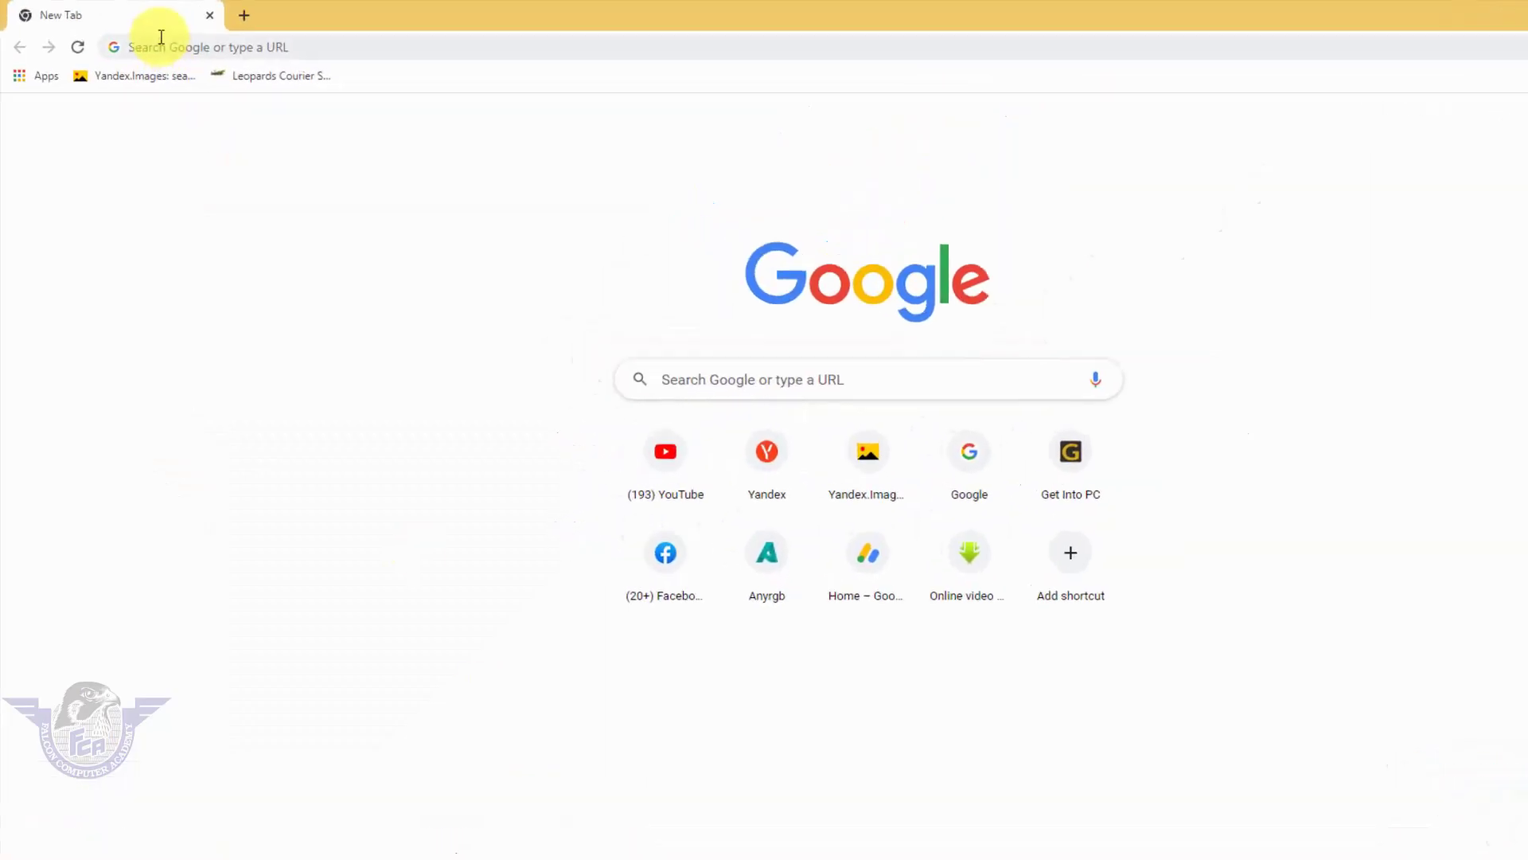
click(178, 47)
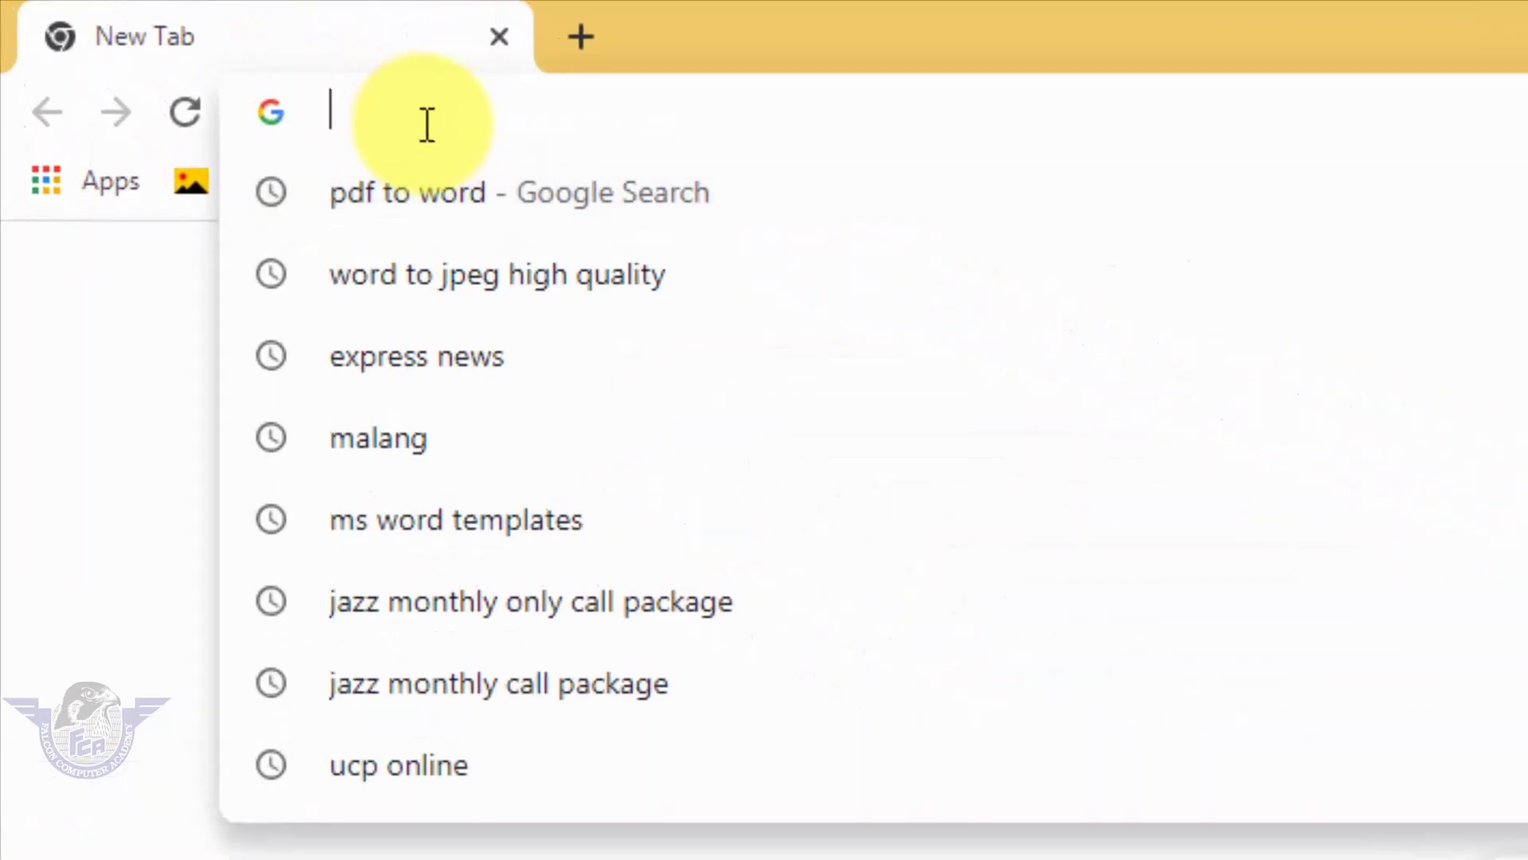
text(ilovepd)
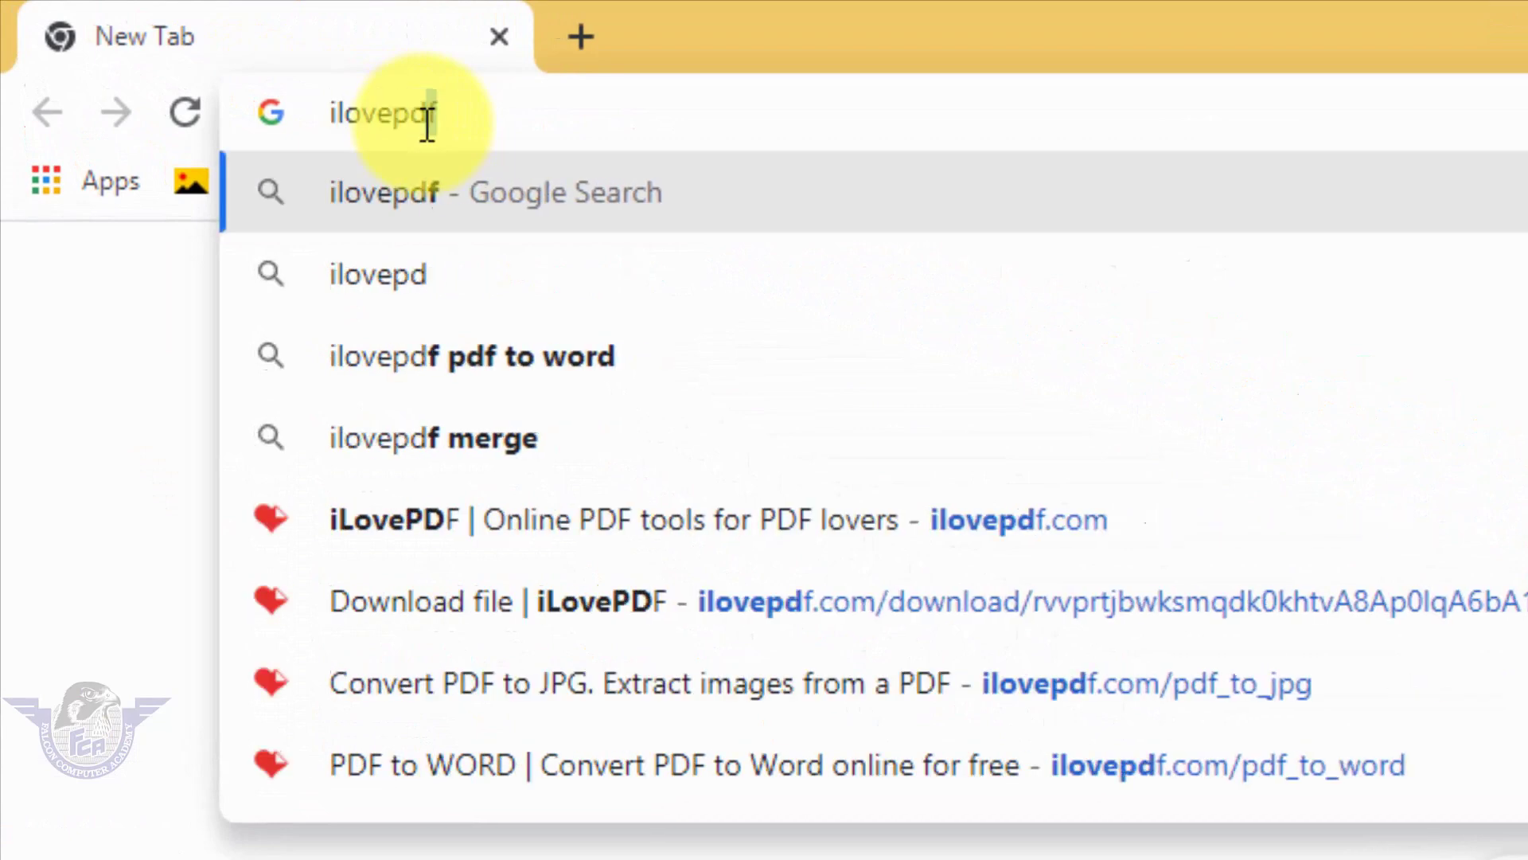
text(f)
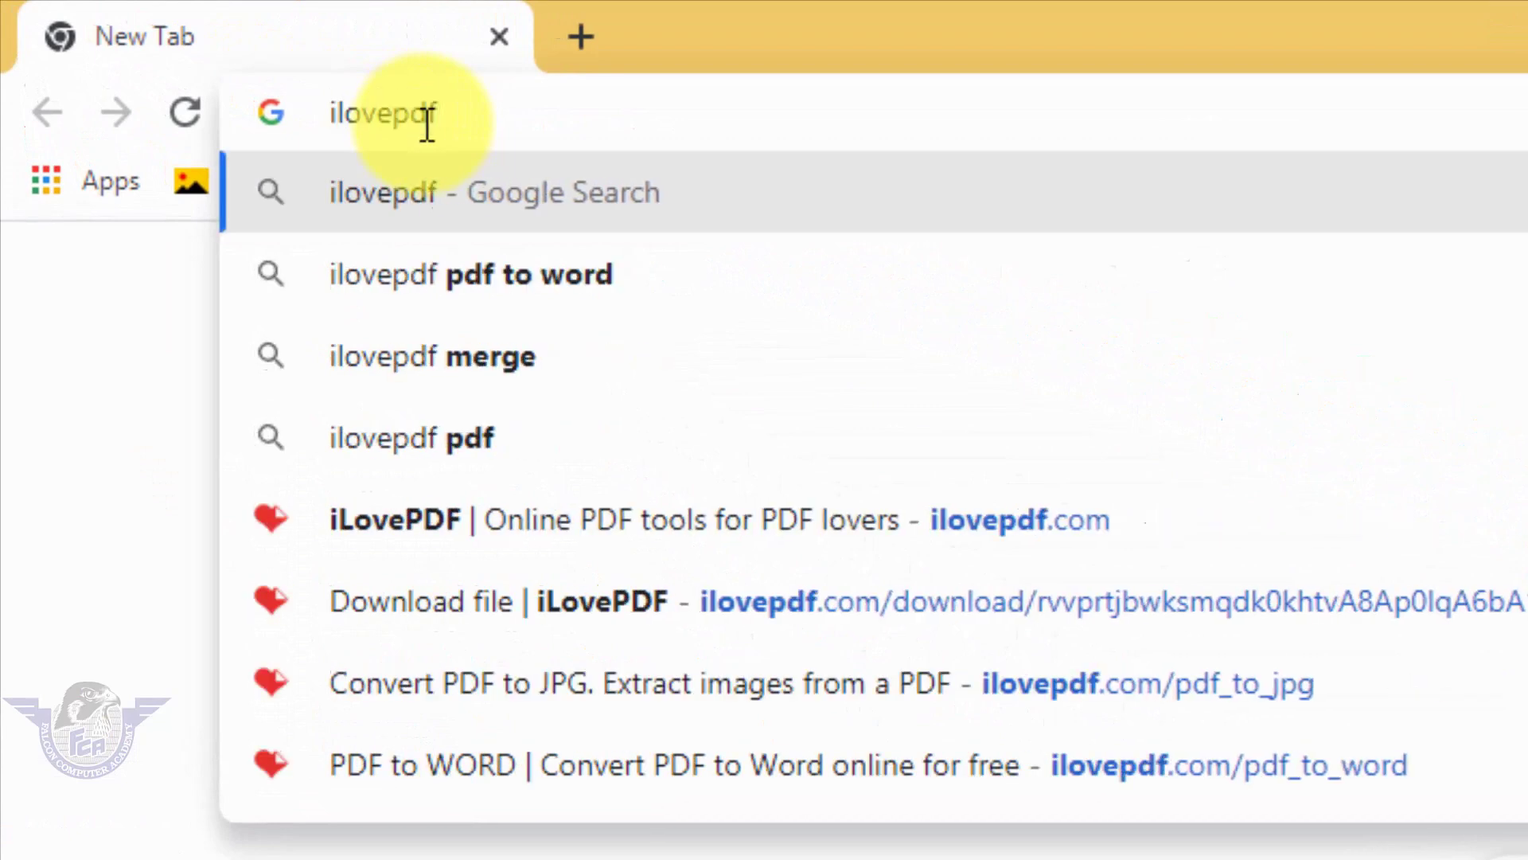
key(Return)
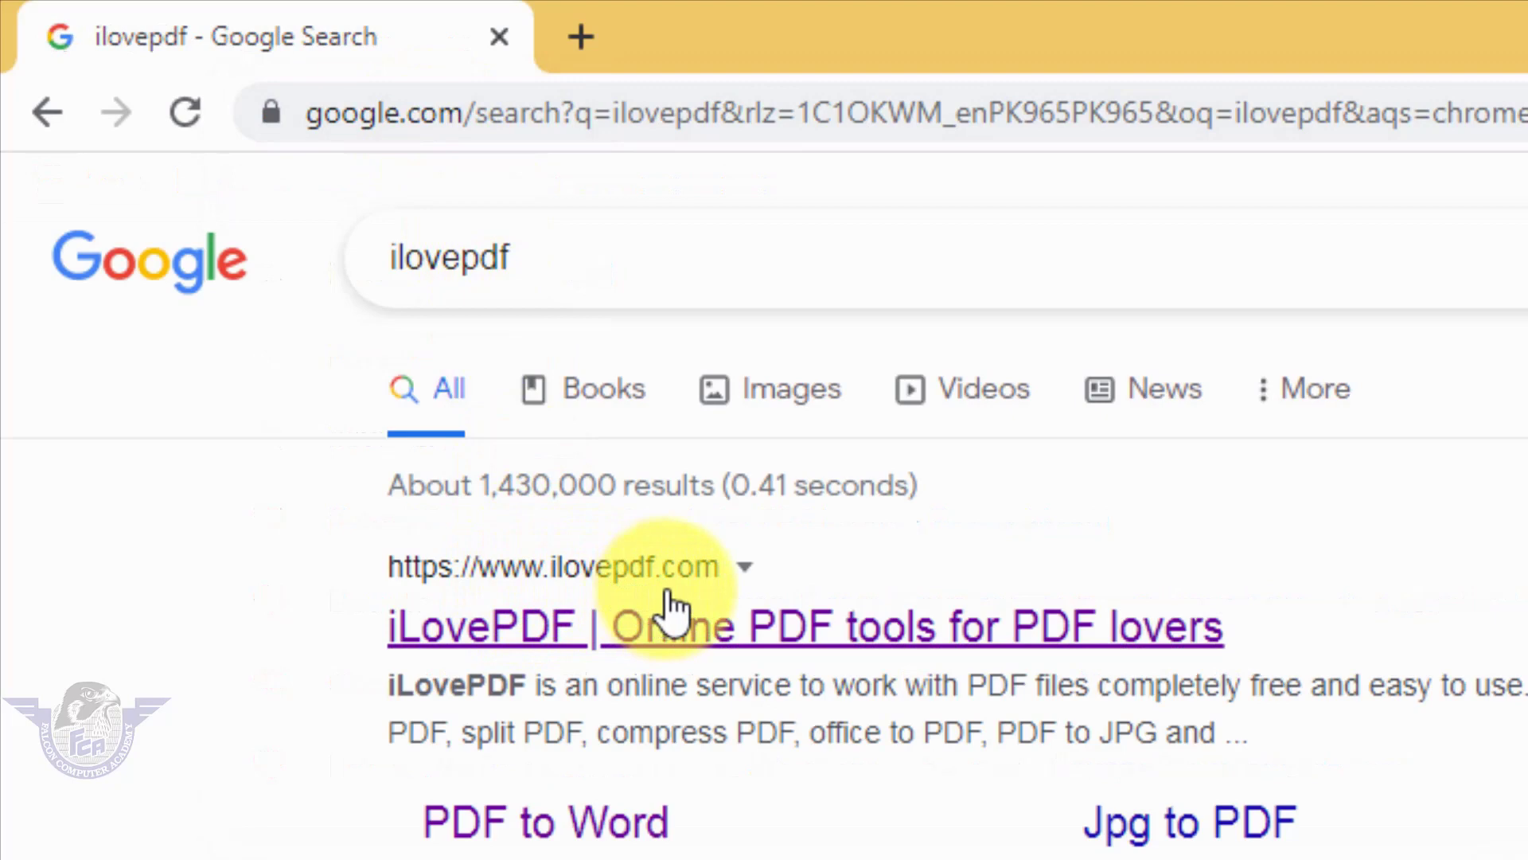
click(679, 607)
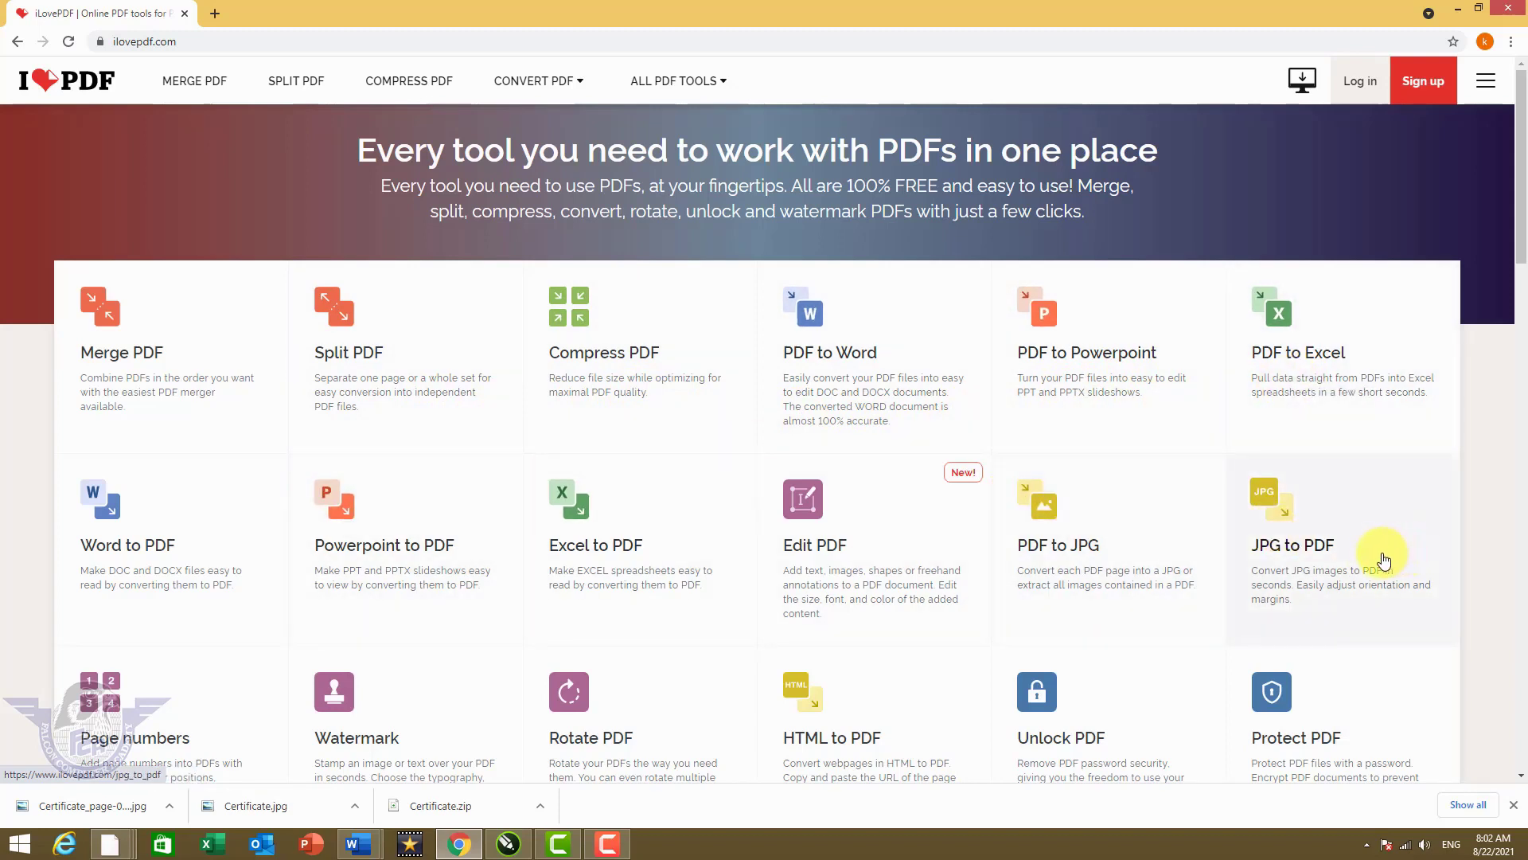
- Find the PDF to JPG converter among the iLovePDF tools and open it
scroll(1383, 561, down, 2)
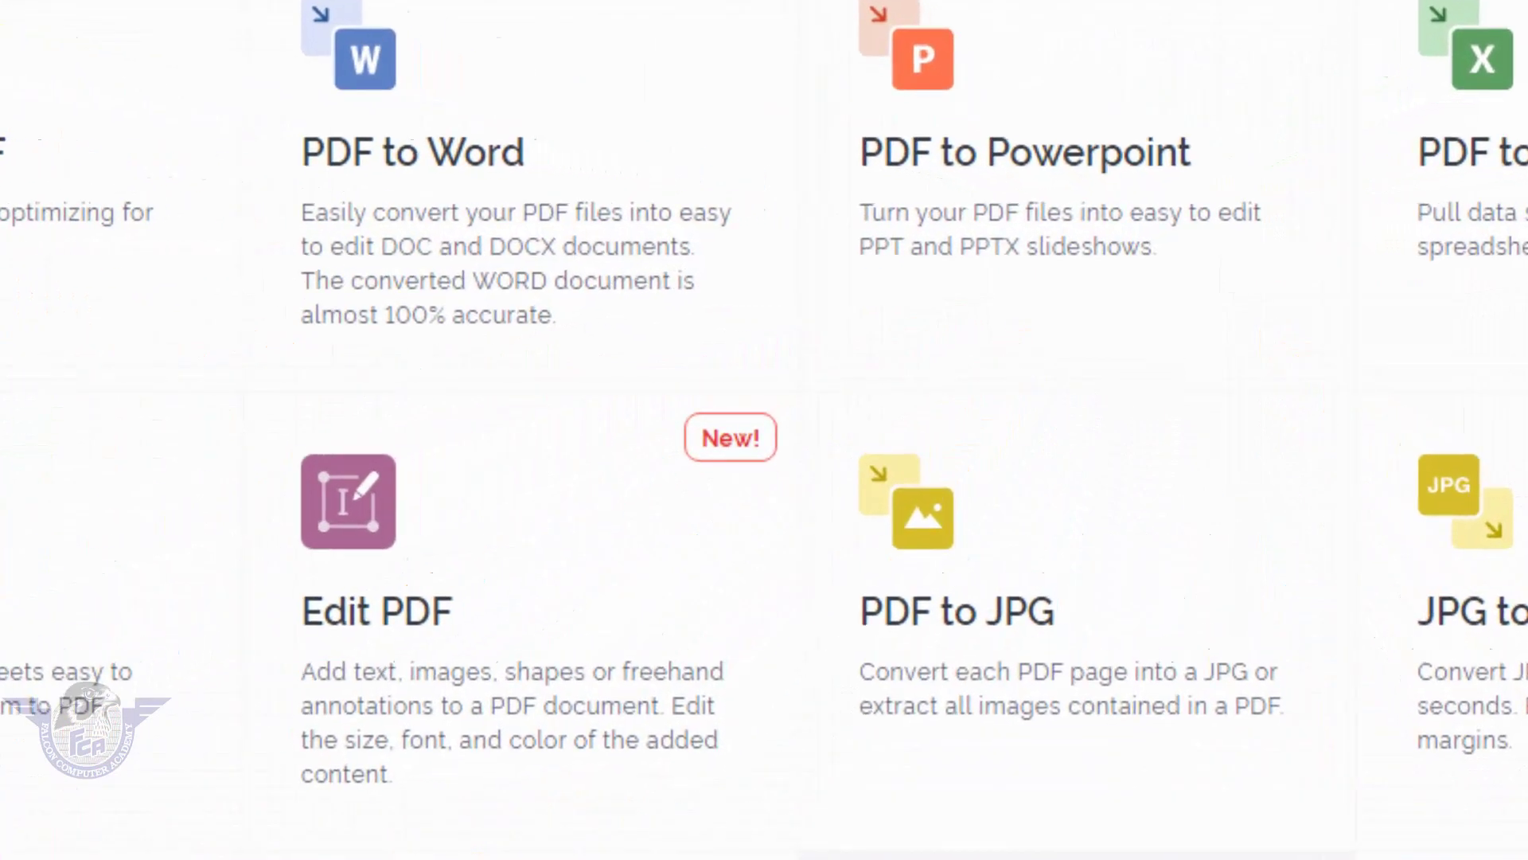
scroll(1028, 565, up, 2)
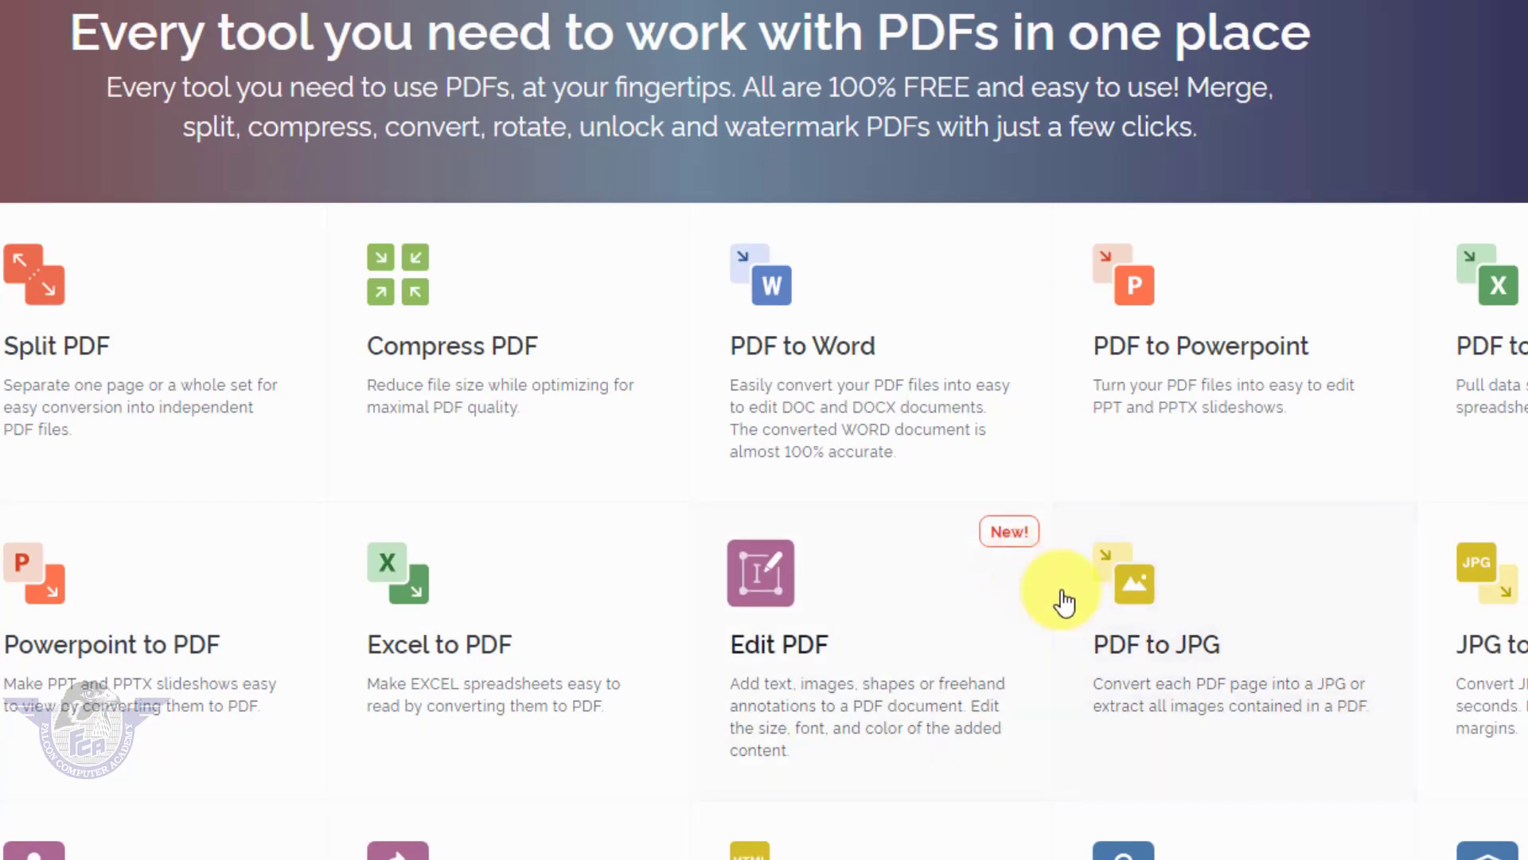
click(1138, 605)
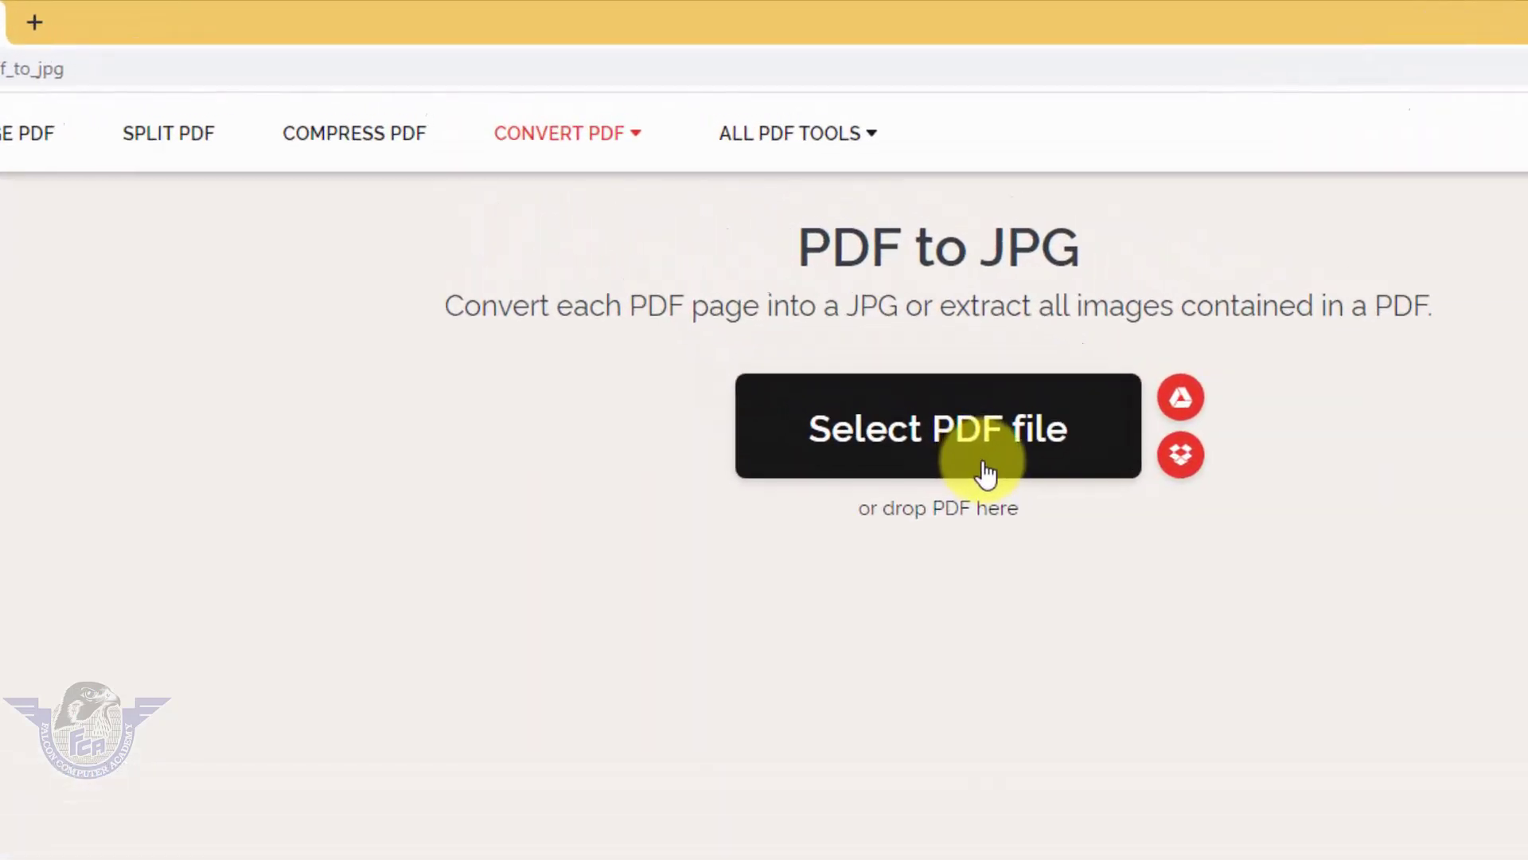
- Load the Certificate PDF file from the Desktop into the PDF to JPG converter
click(985, 470)
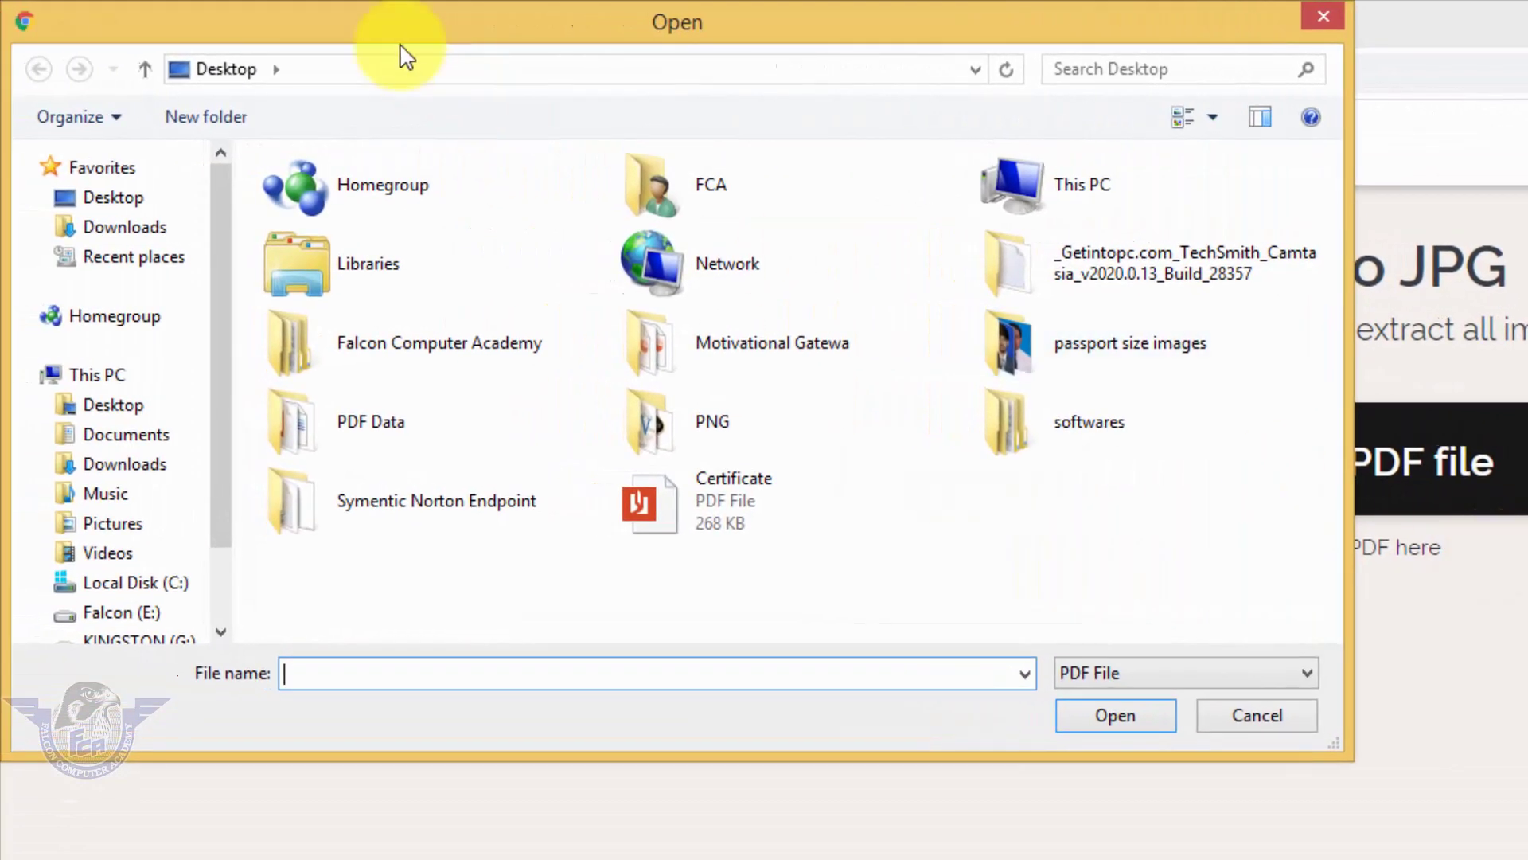
click(144, 205)
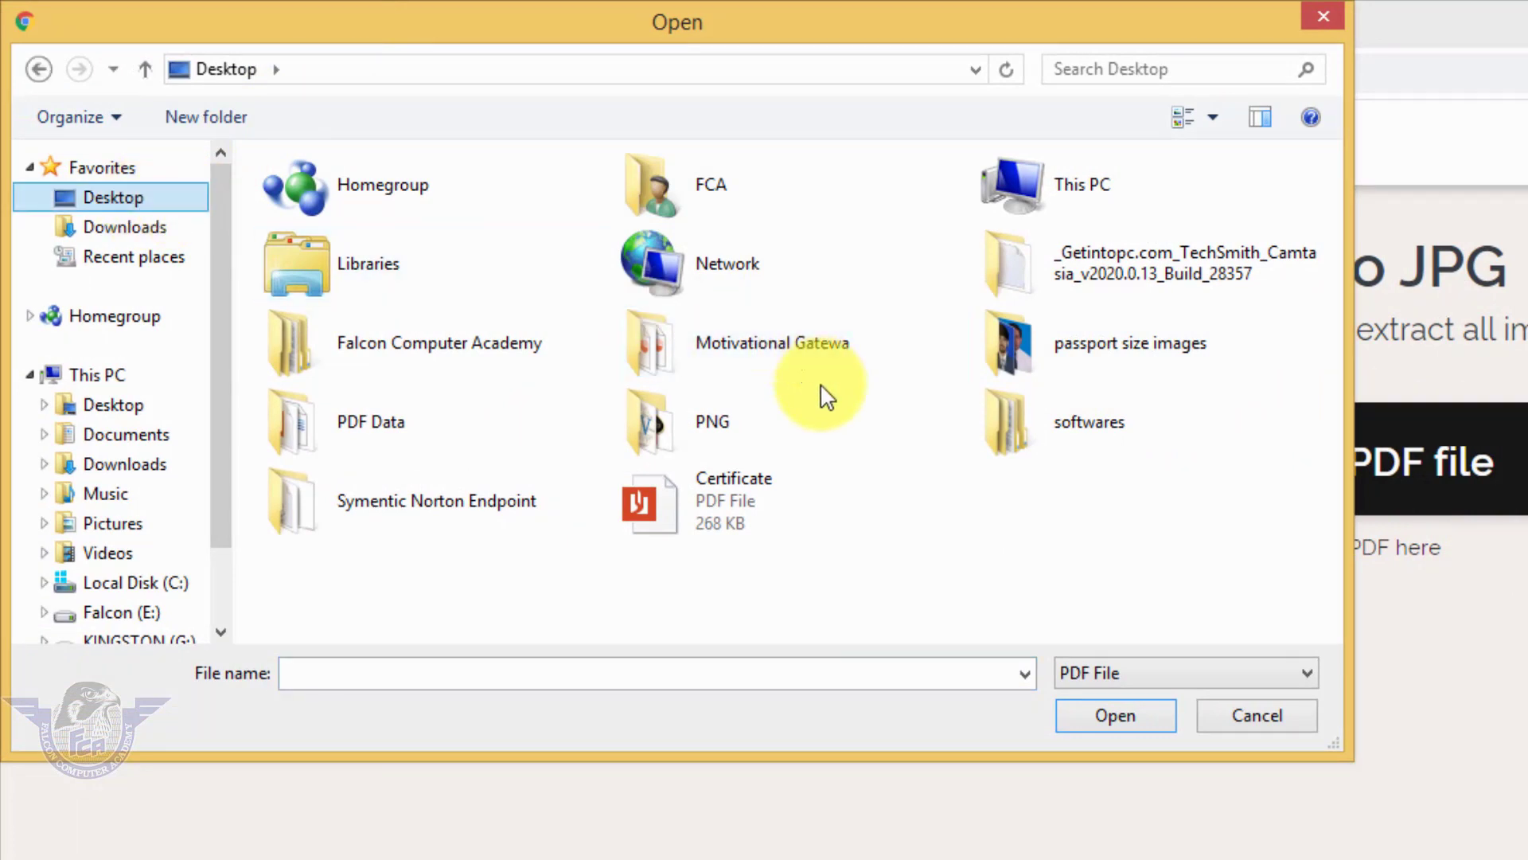
click(739, 506)
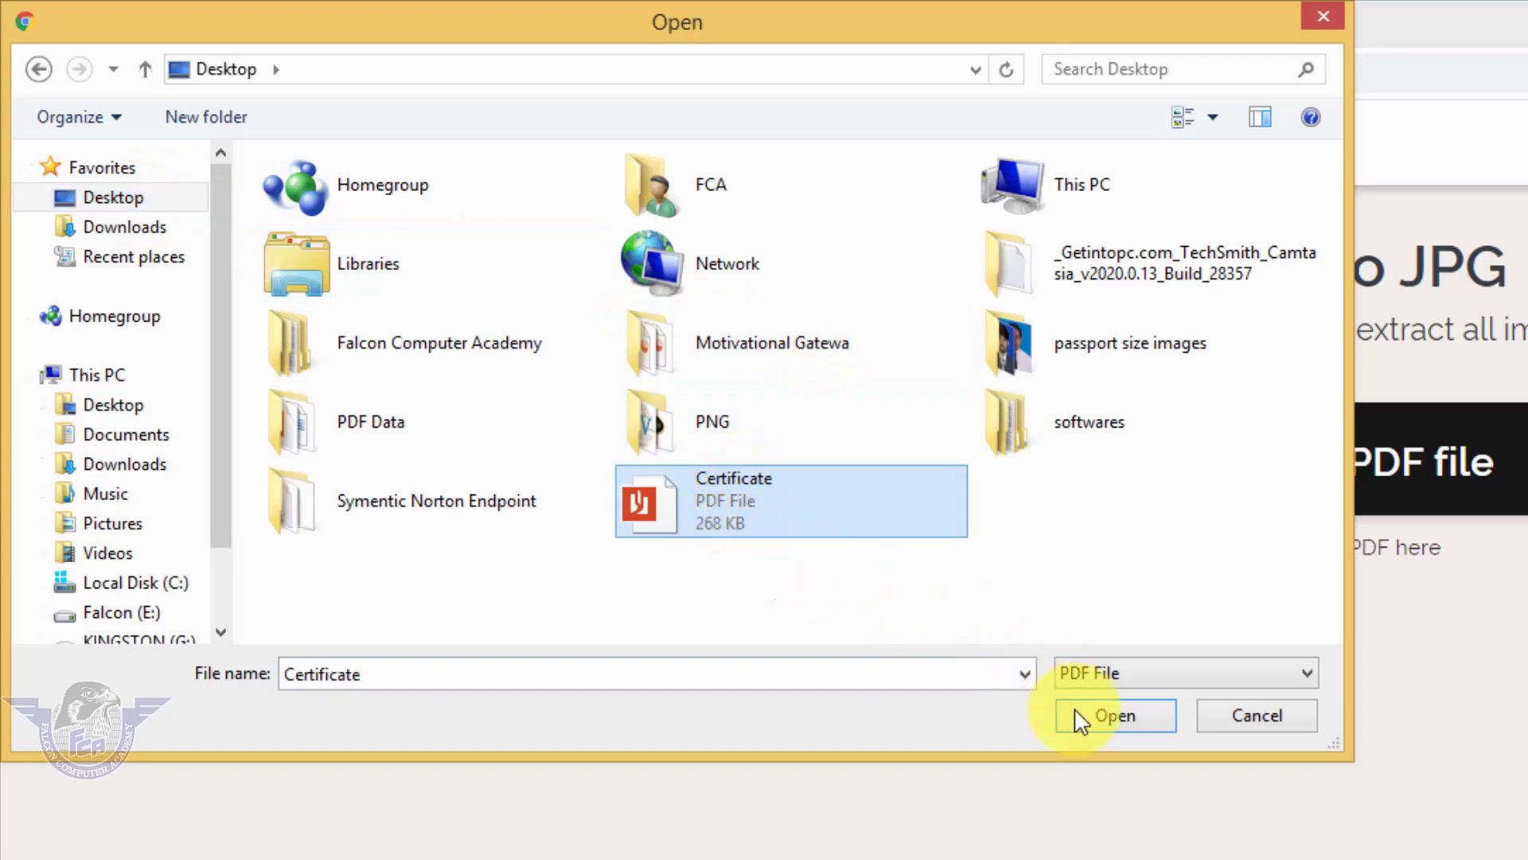
click(1103, 716)
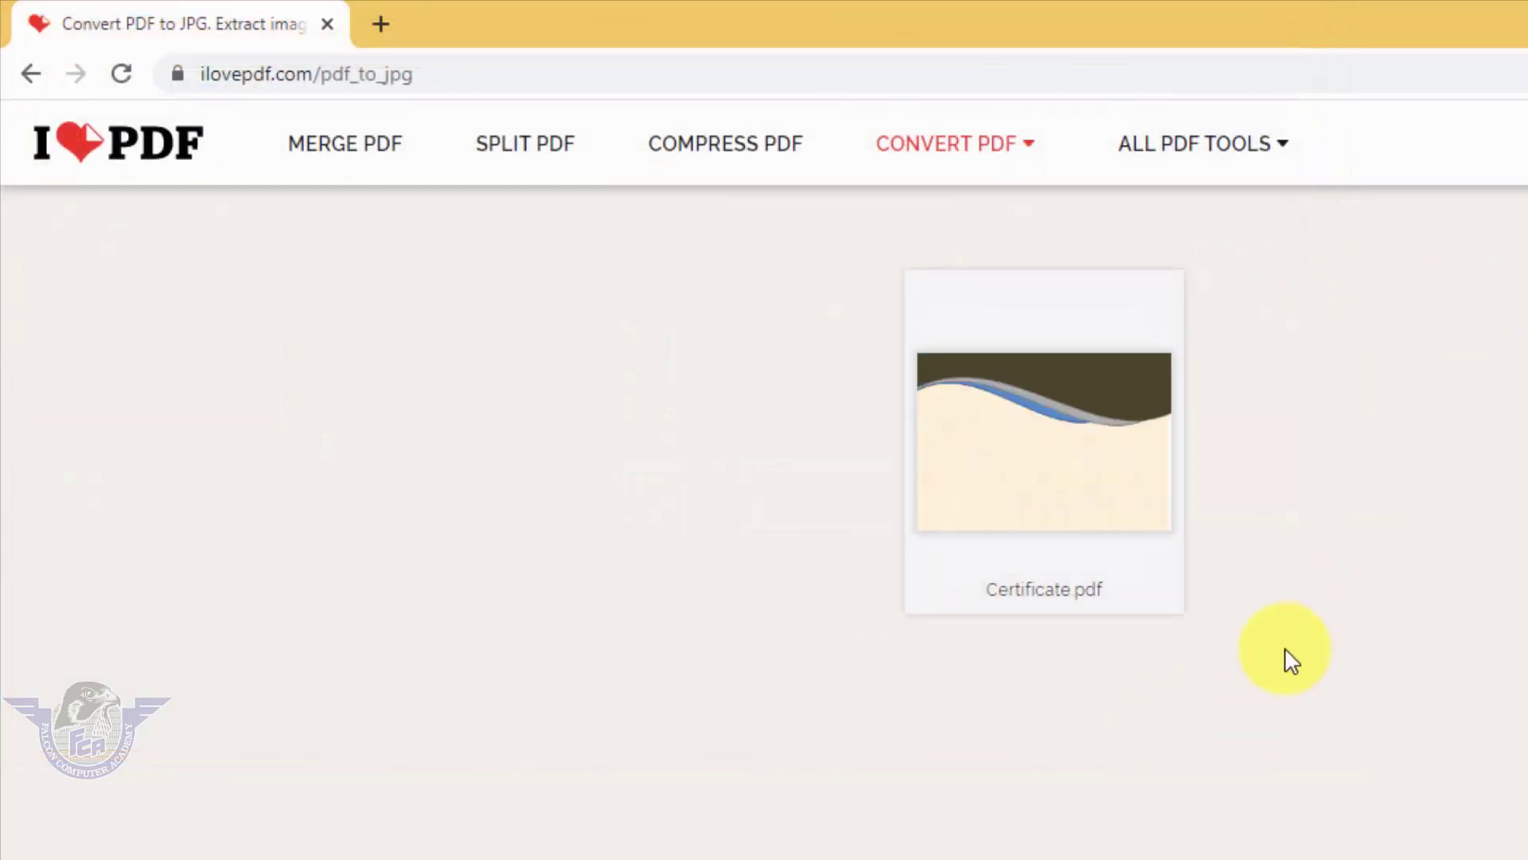
mouse_move(936, 513)
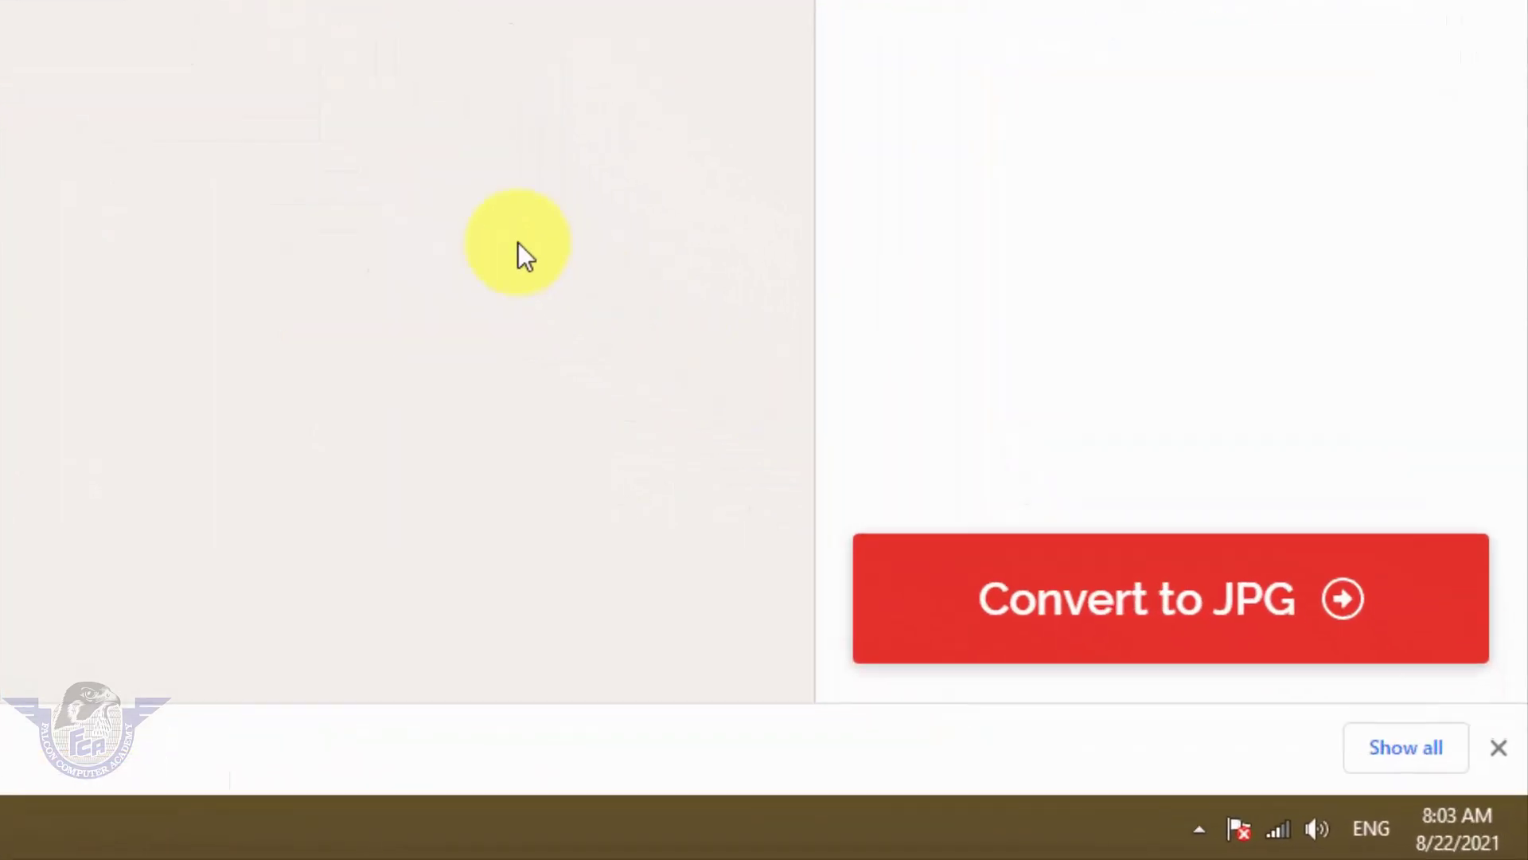
- Convert the loaded Certificate PDF to JPG and download the resulting JPG images
click(1182, 608)
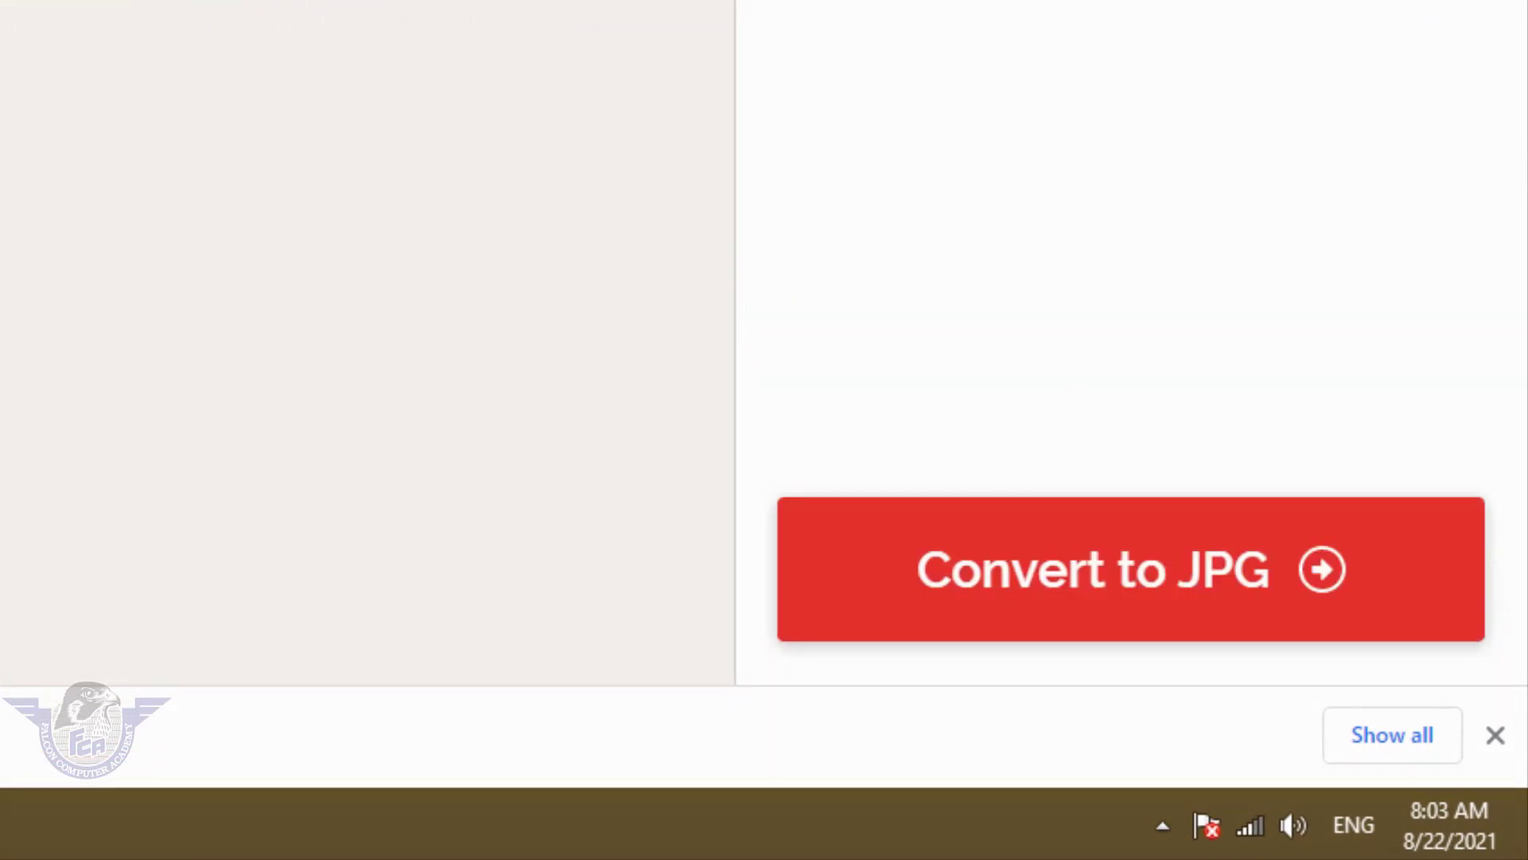
click(1136, 580)
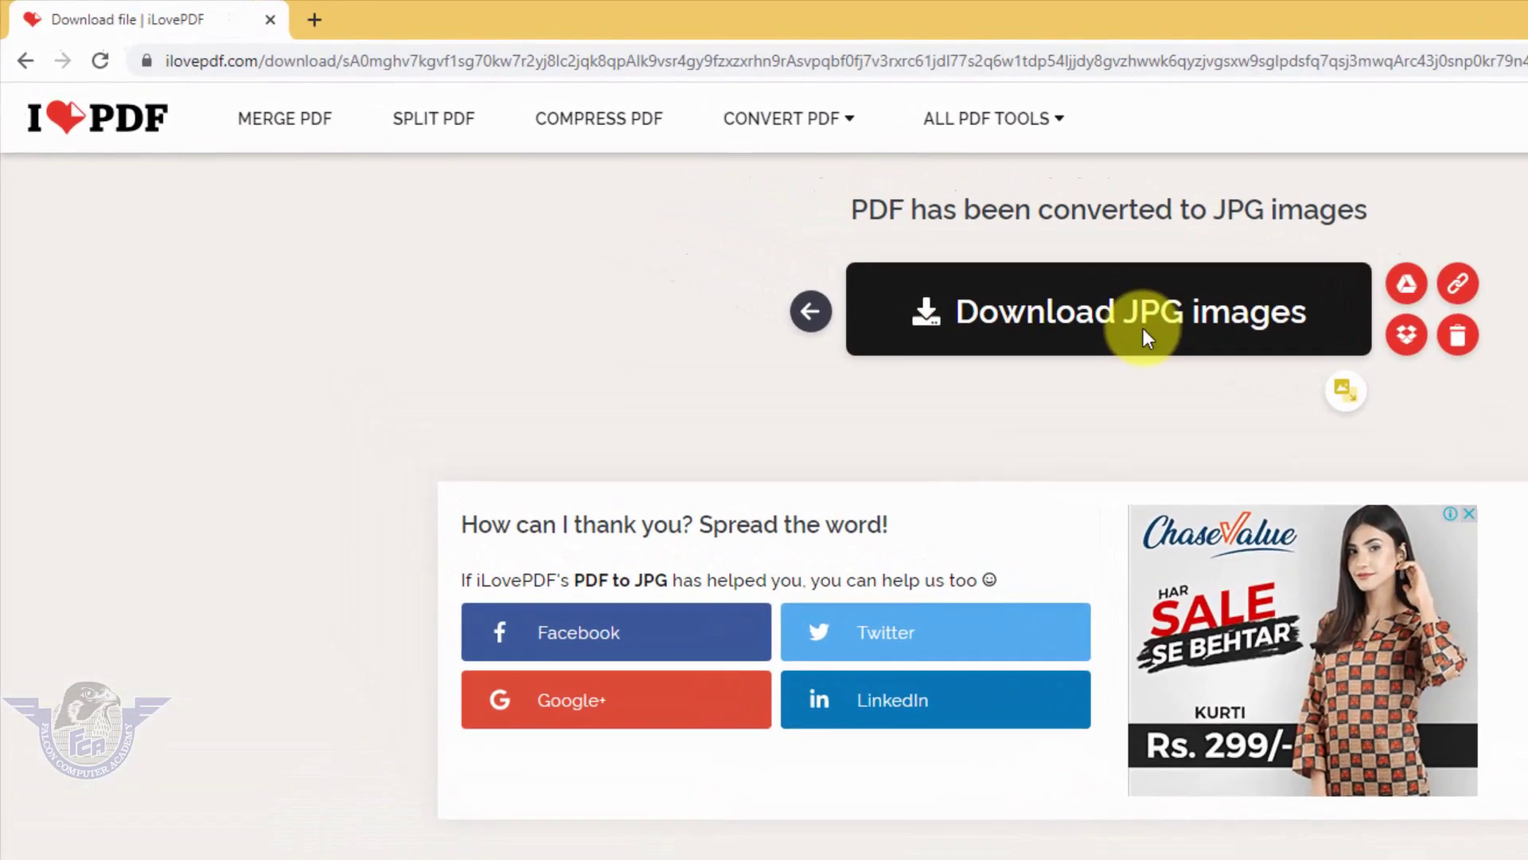
click(1143, 335)
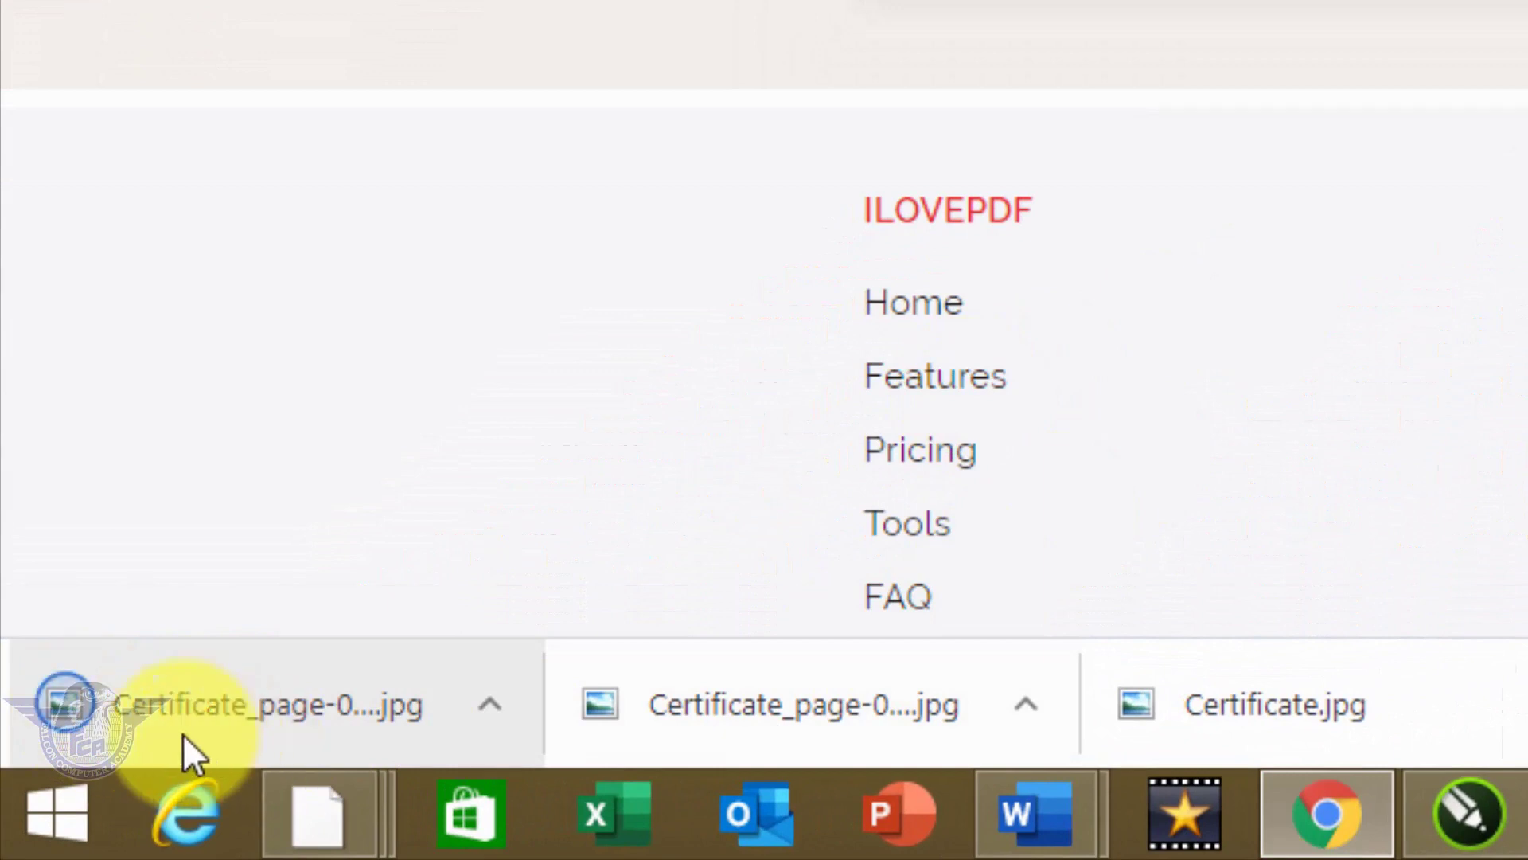
- Open the newly downloaded Certificate JPG from the browser's downloads to check it, and close the image viewer
right_click(255, 713)
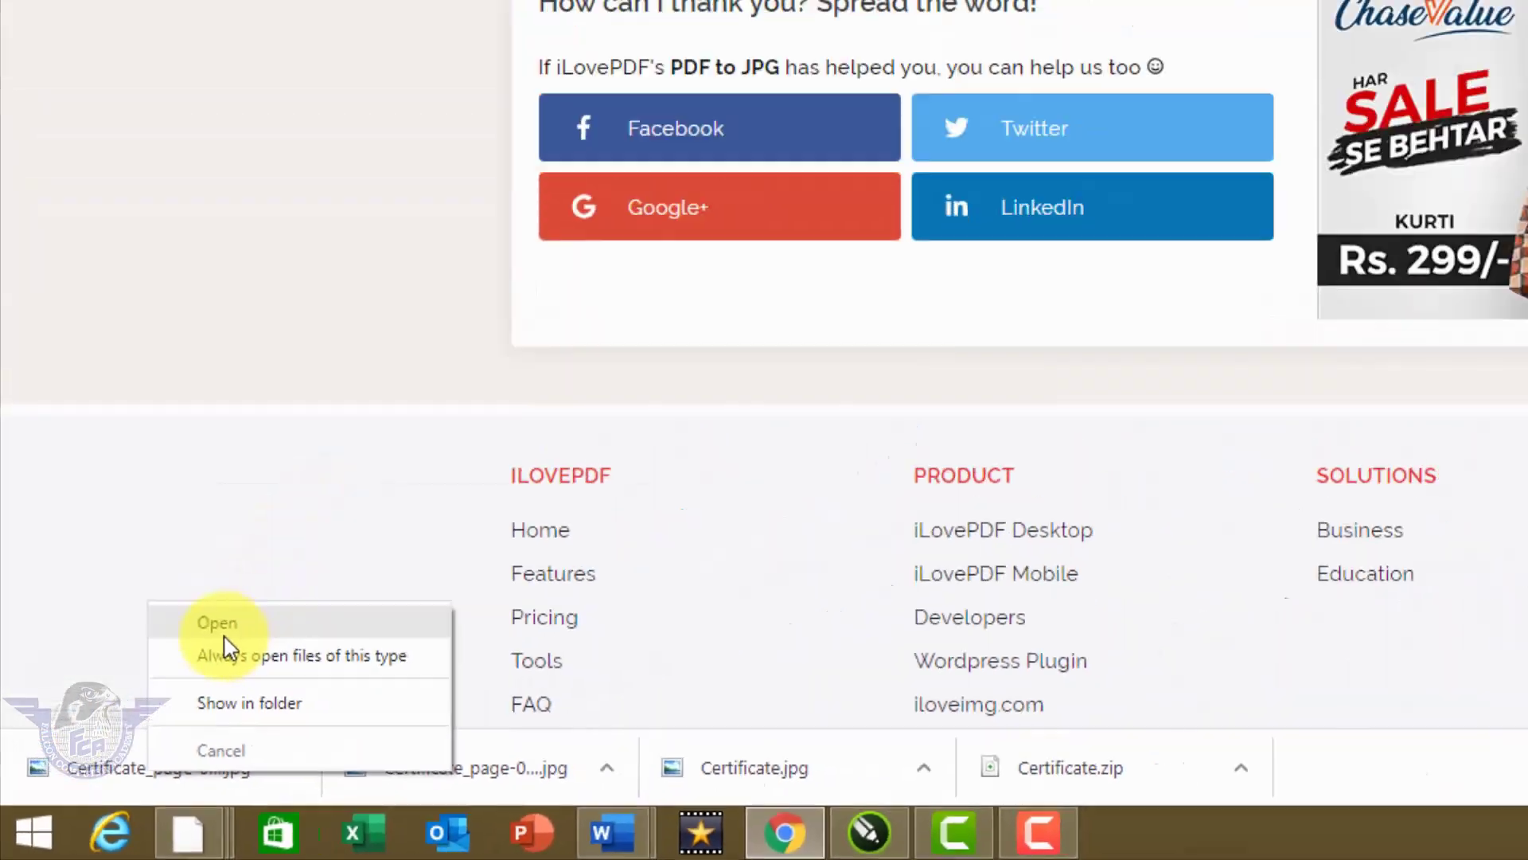
click(374, 462)
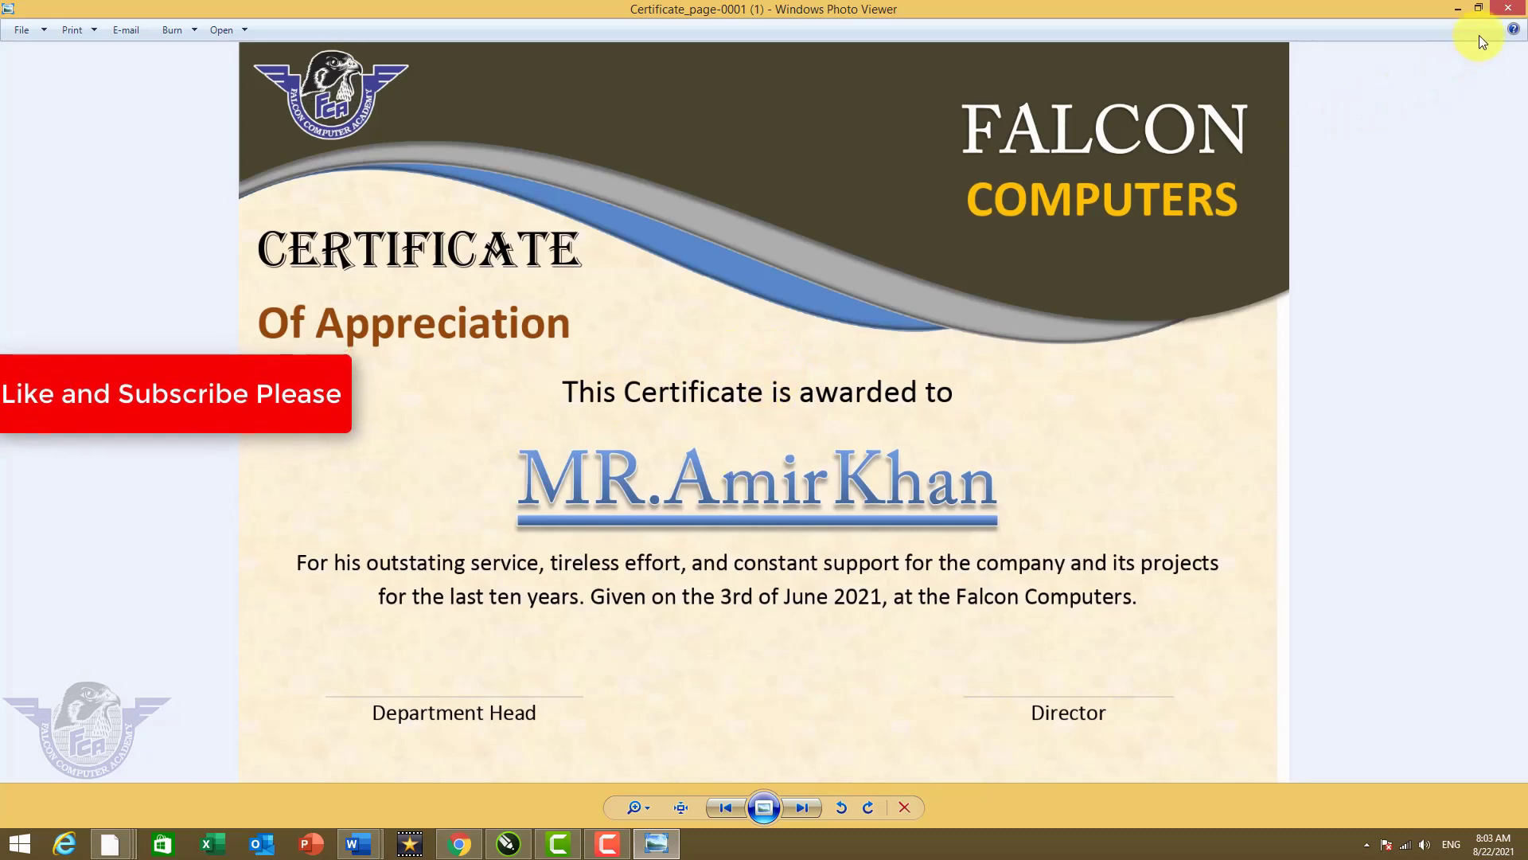
click(1508, 8)
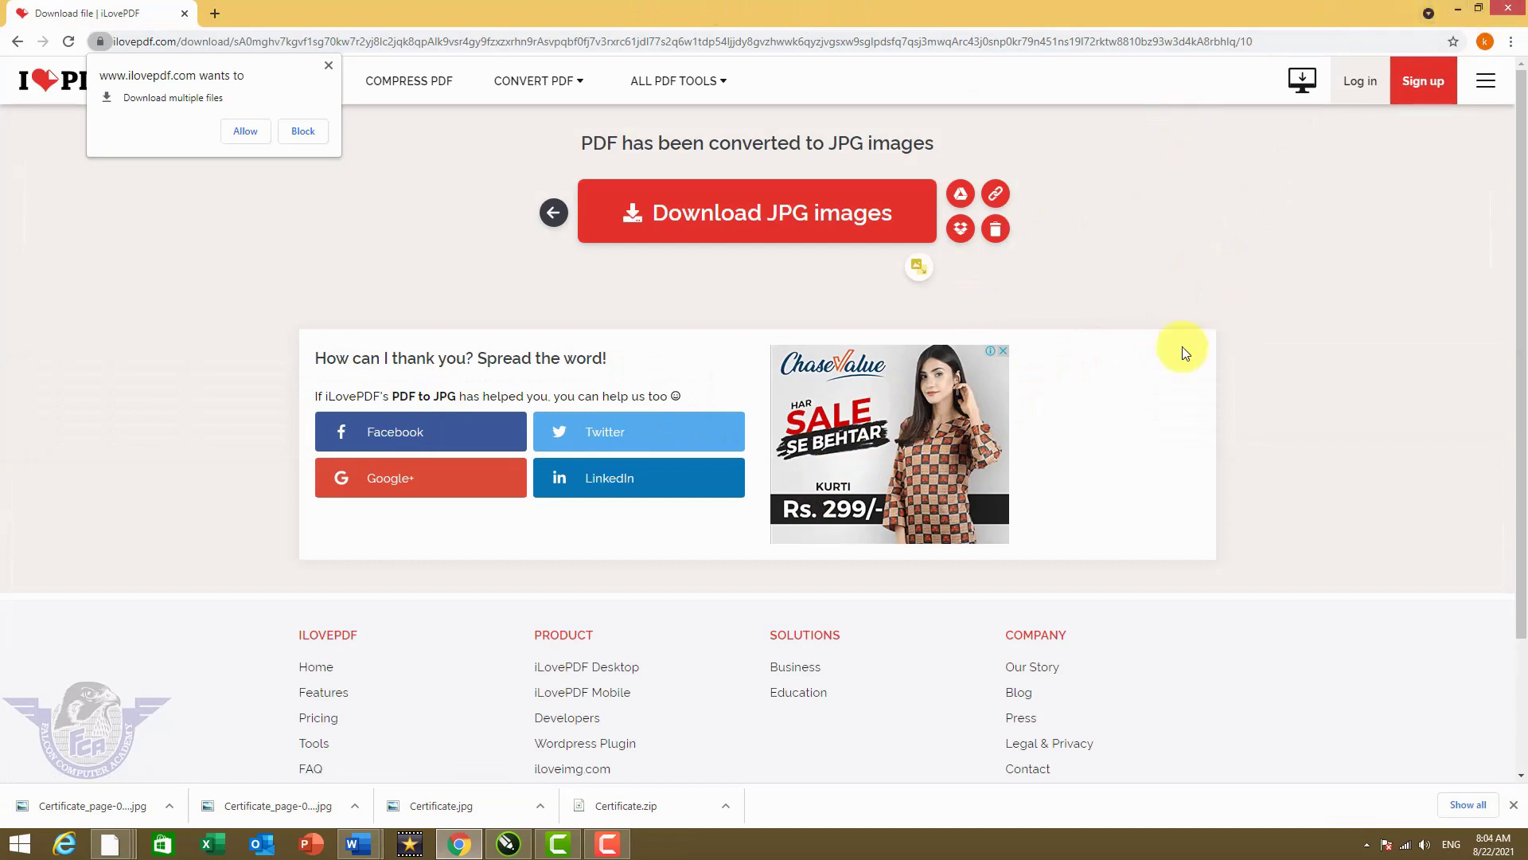
- Switch to the Certificate document in Word and capture a full-screen screenshot of it to the clipboard
click(360, 845)
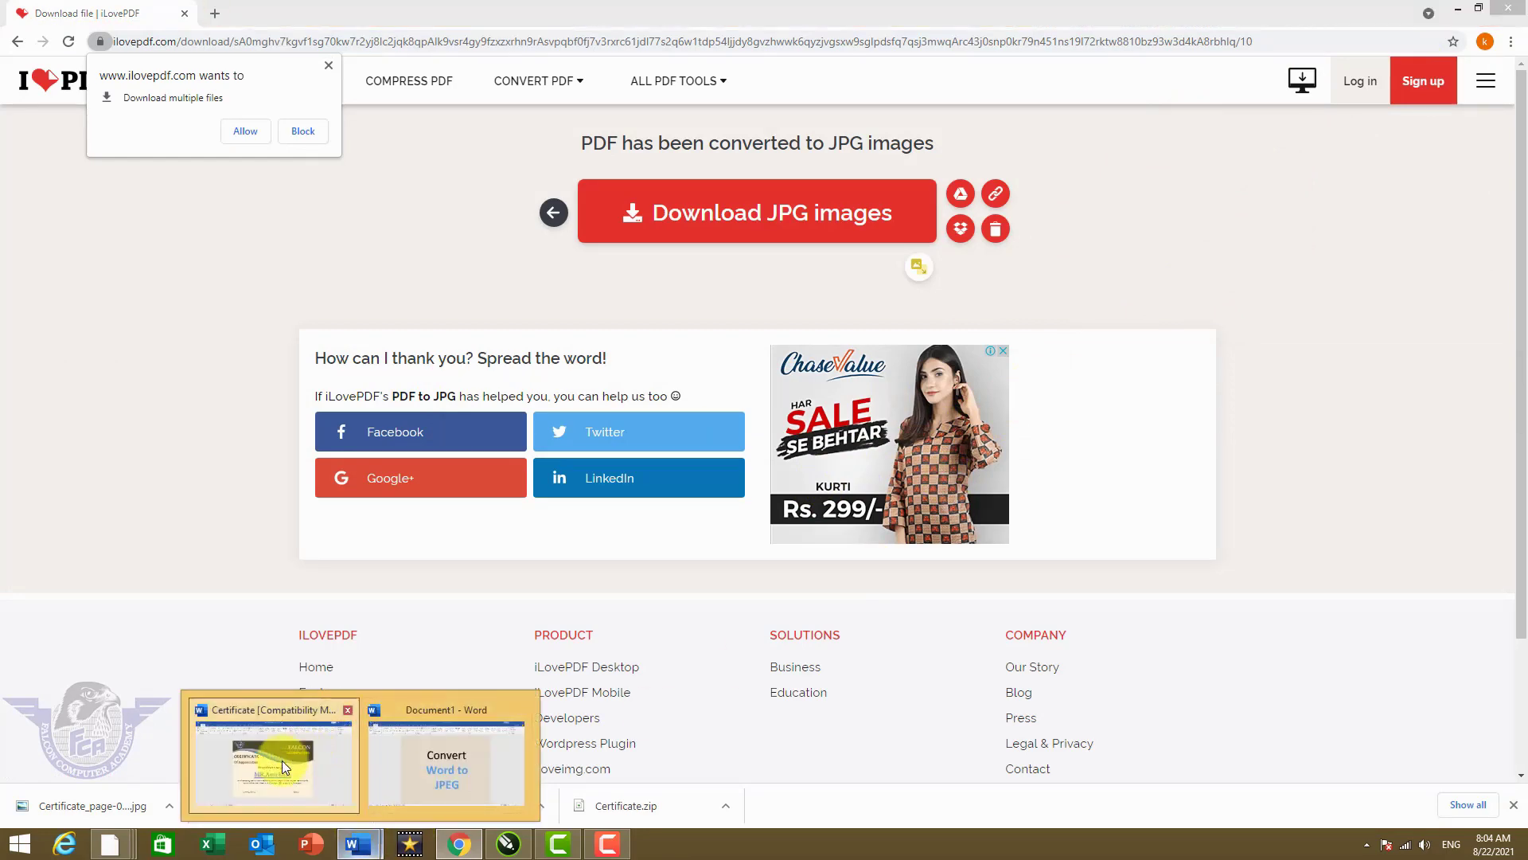
click(282, 761)
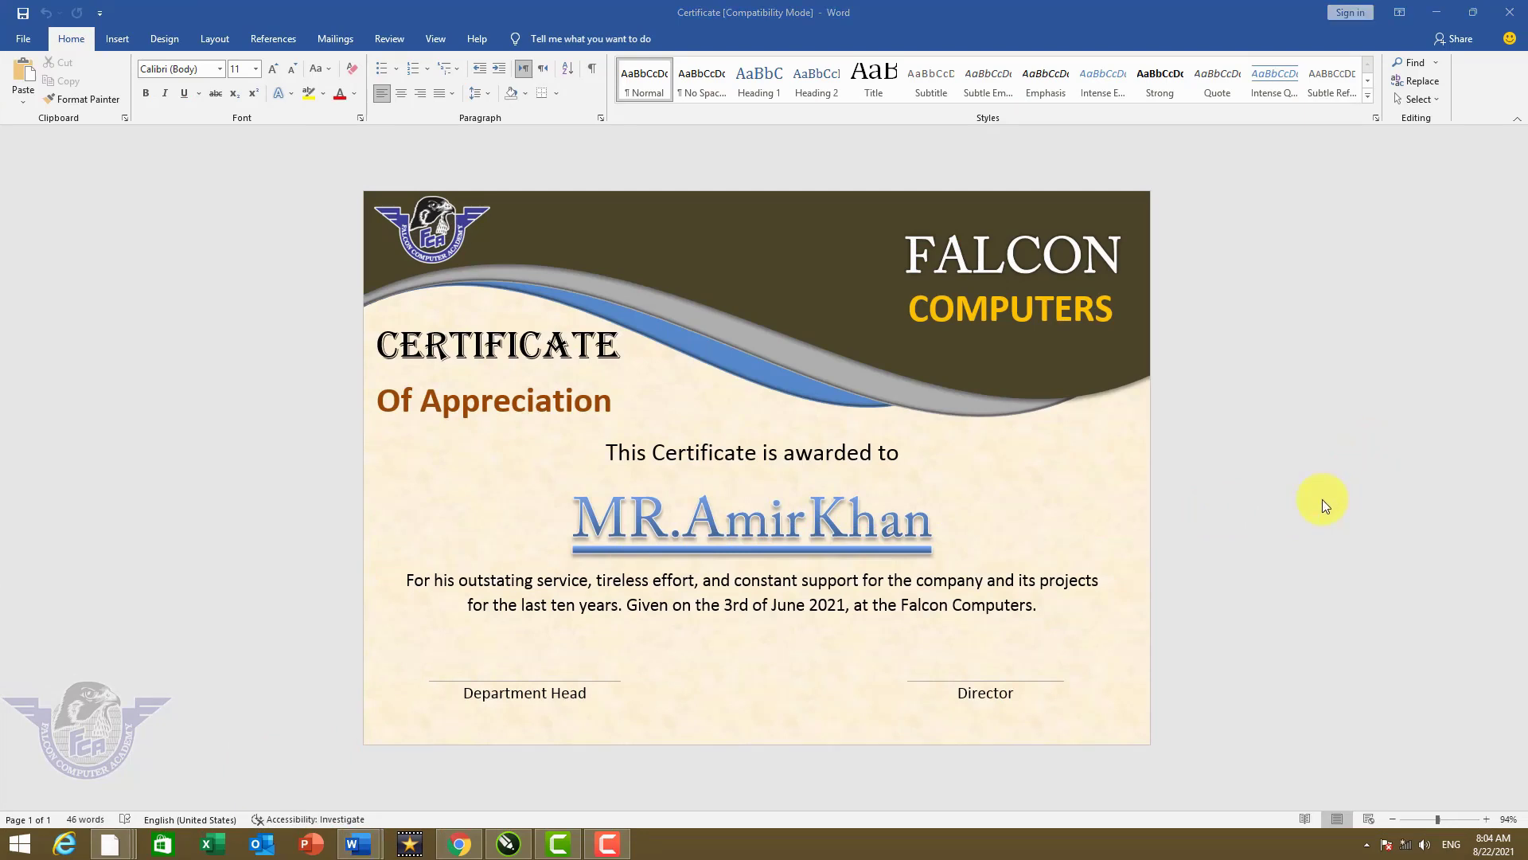
key(Print)
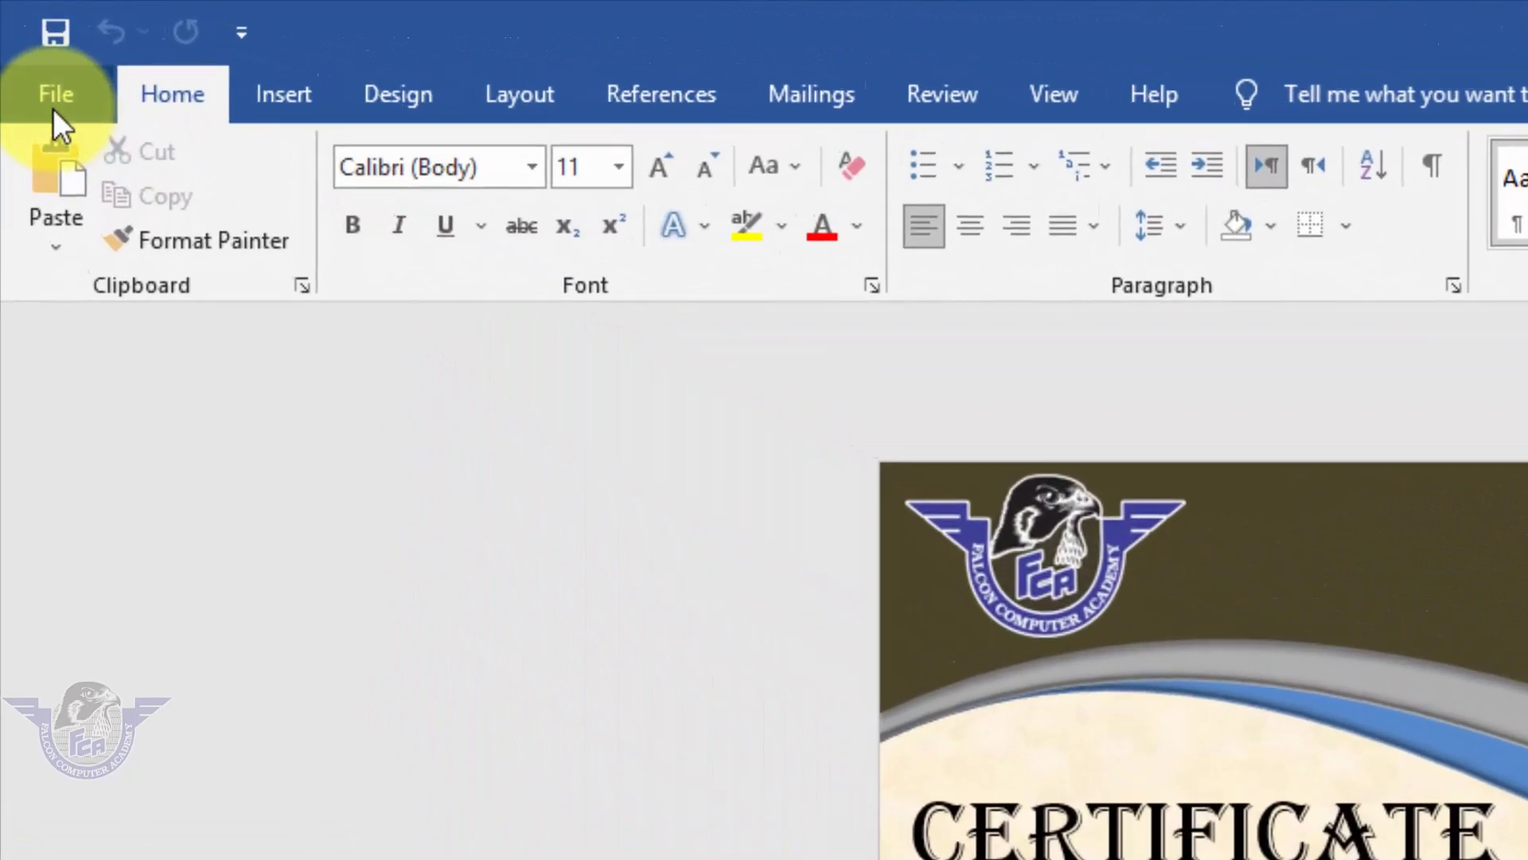
- Create a new blank Word document and set its page orientation to landscape
click(24, 103)
click(167, 302)
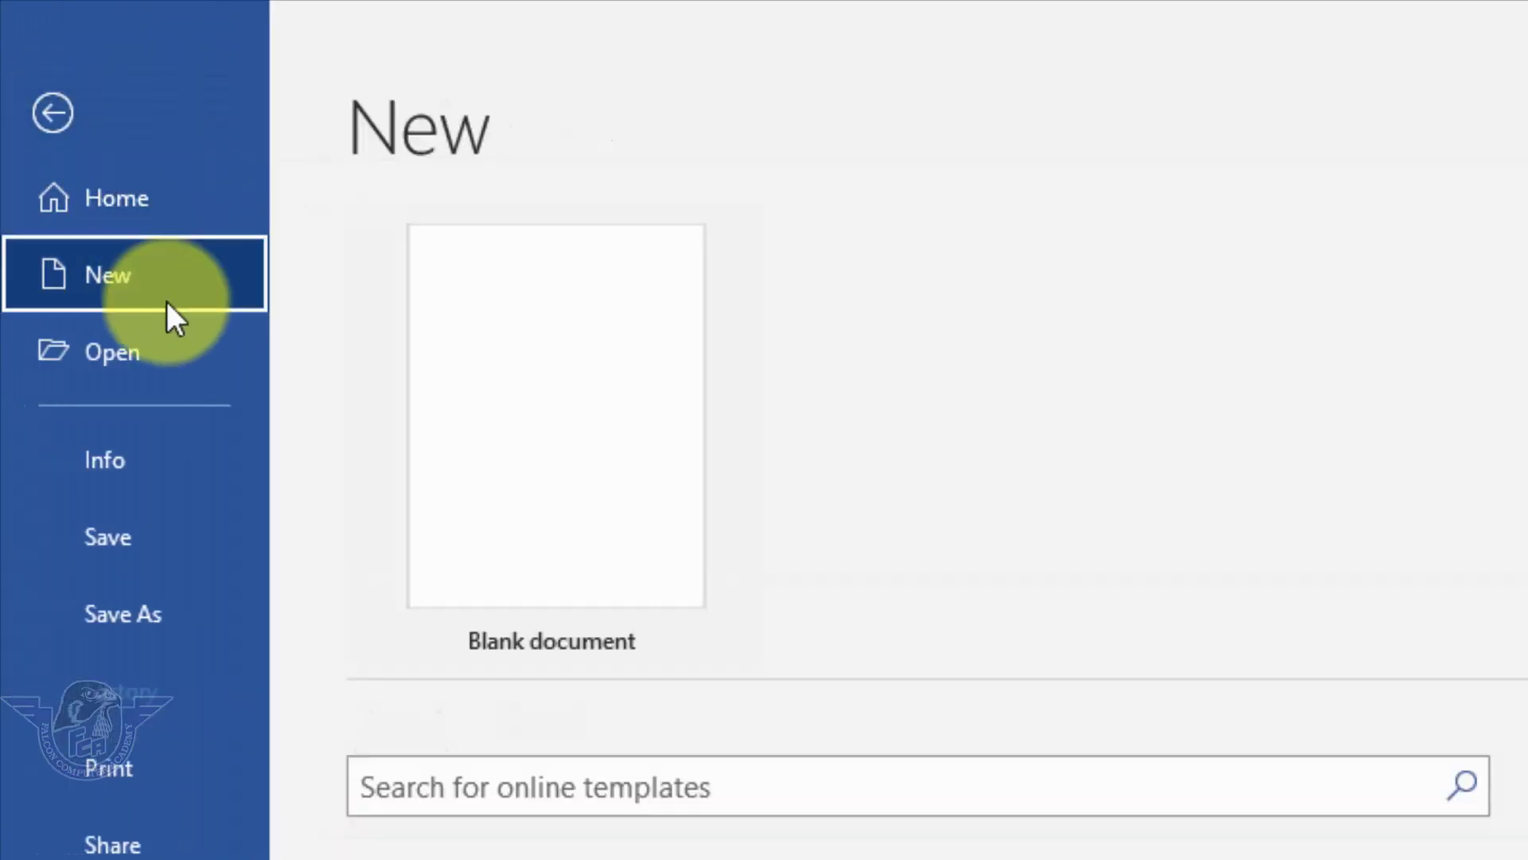
click(579, 504)
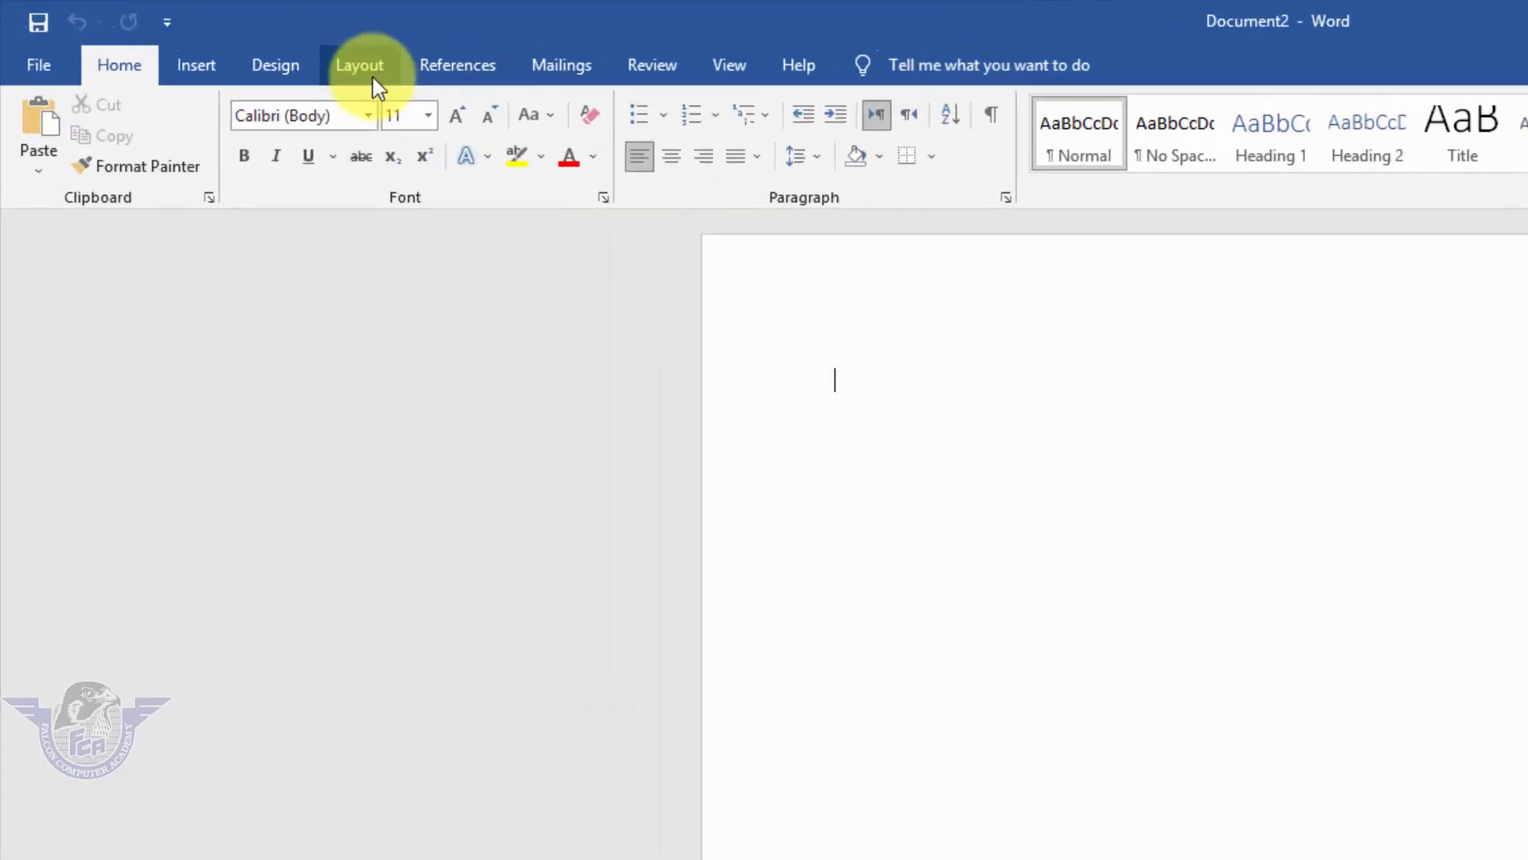
click(370, 76)
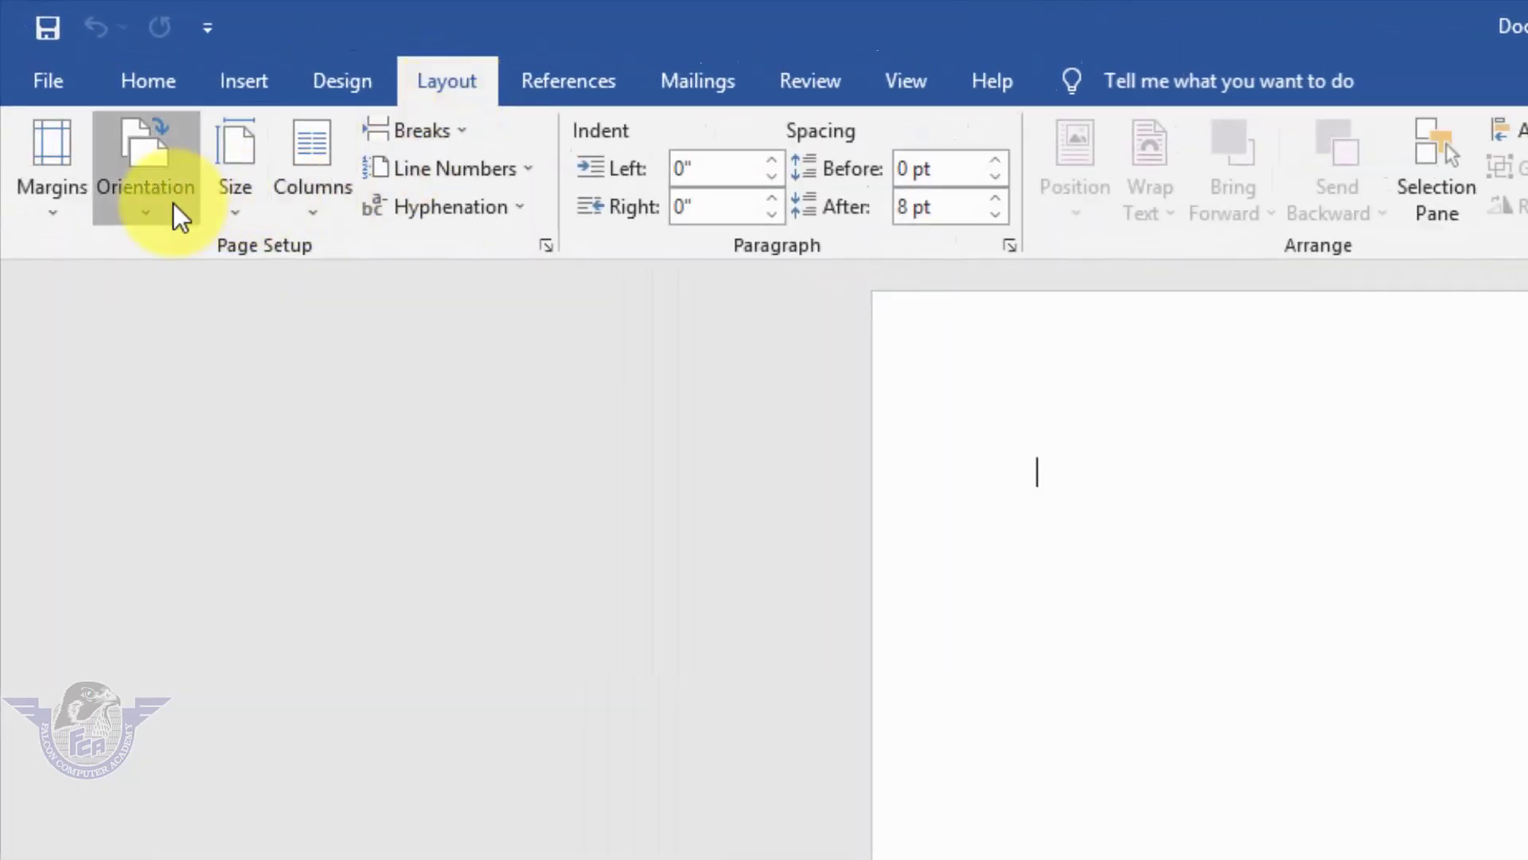
click(173, 204)
click(220, 319)
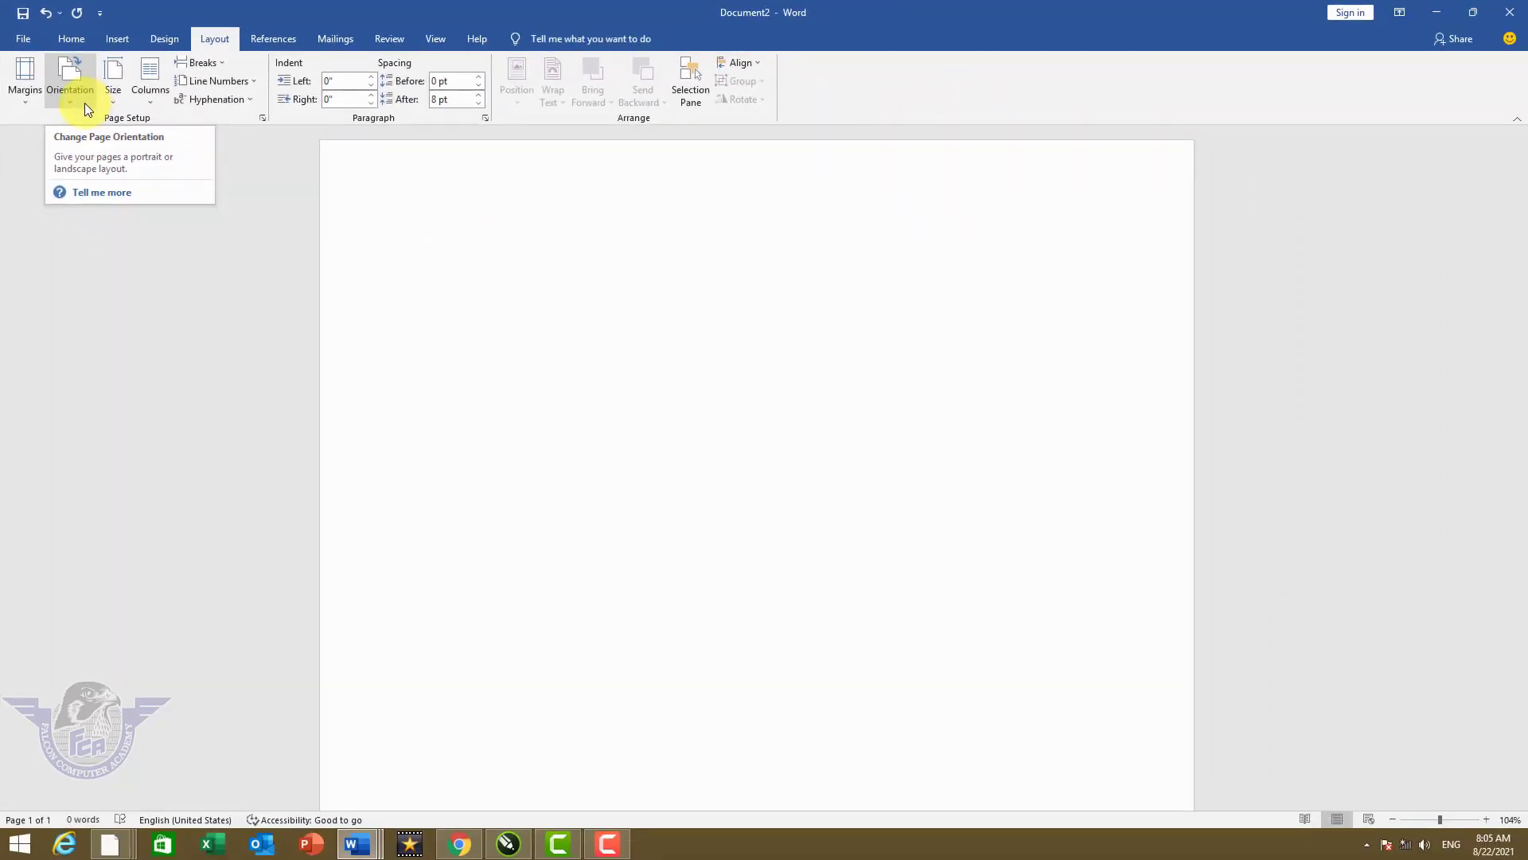
- Paste the screenshot into the blank document and set the picture's text wrapping to Square
click(72, 40)
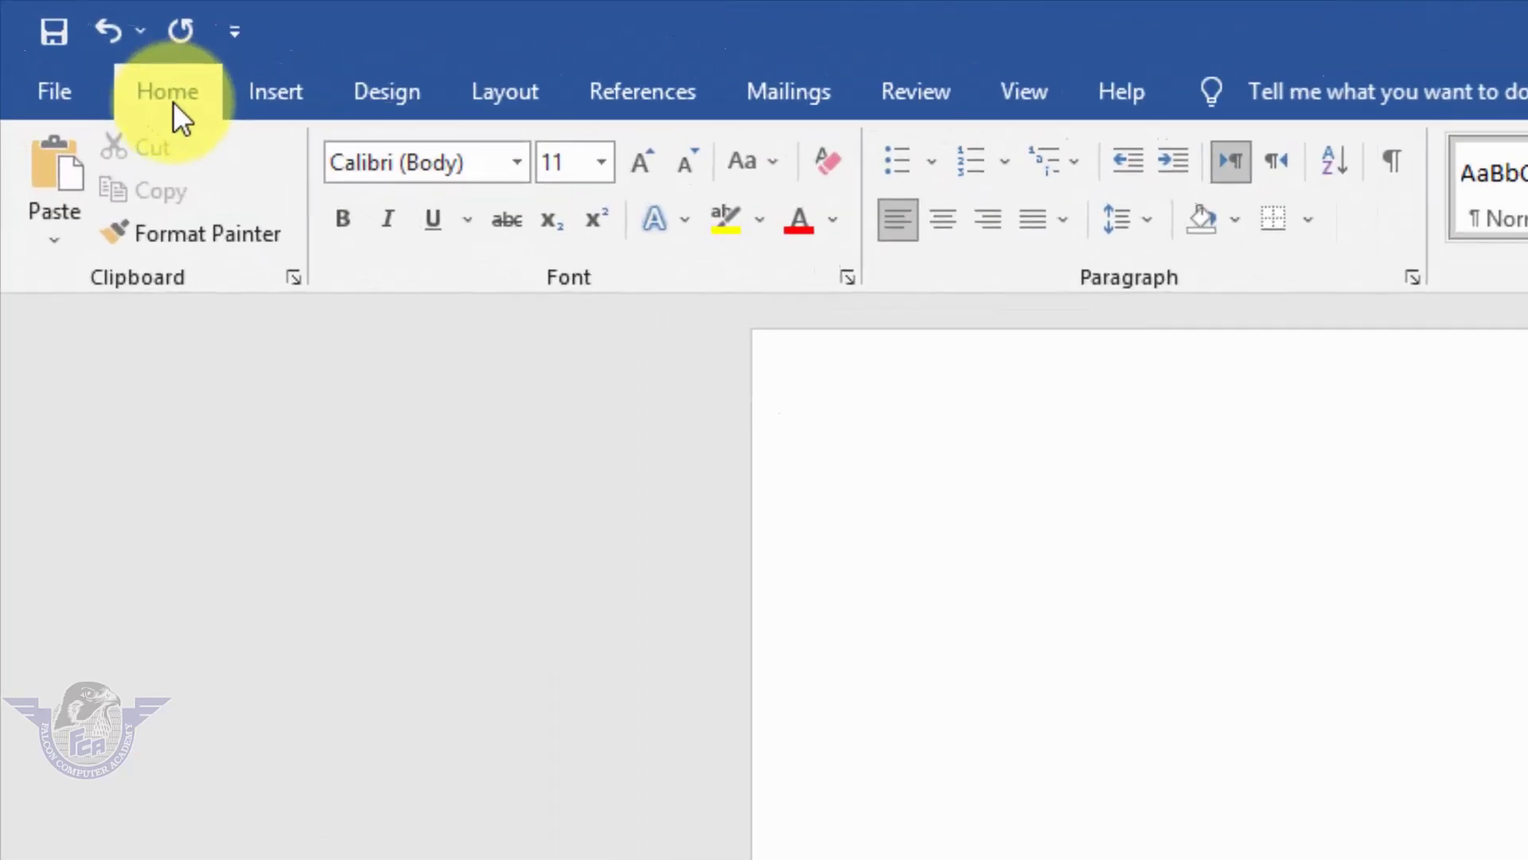
click(54, 171)
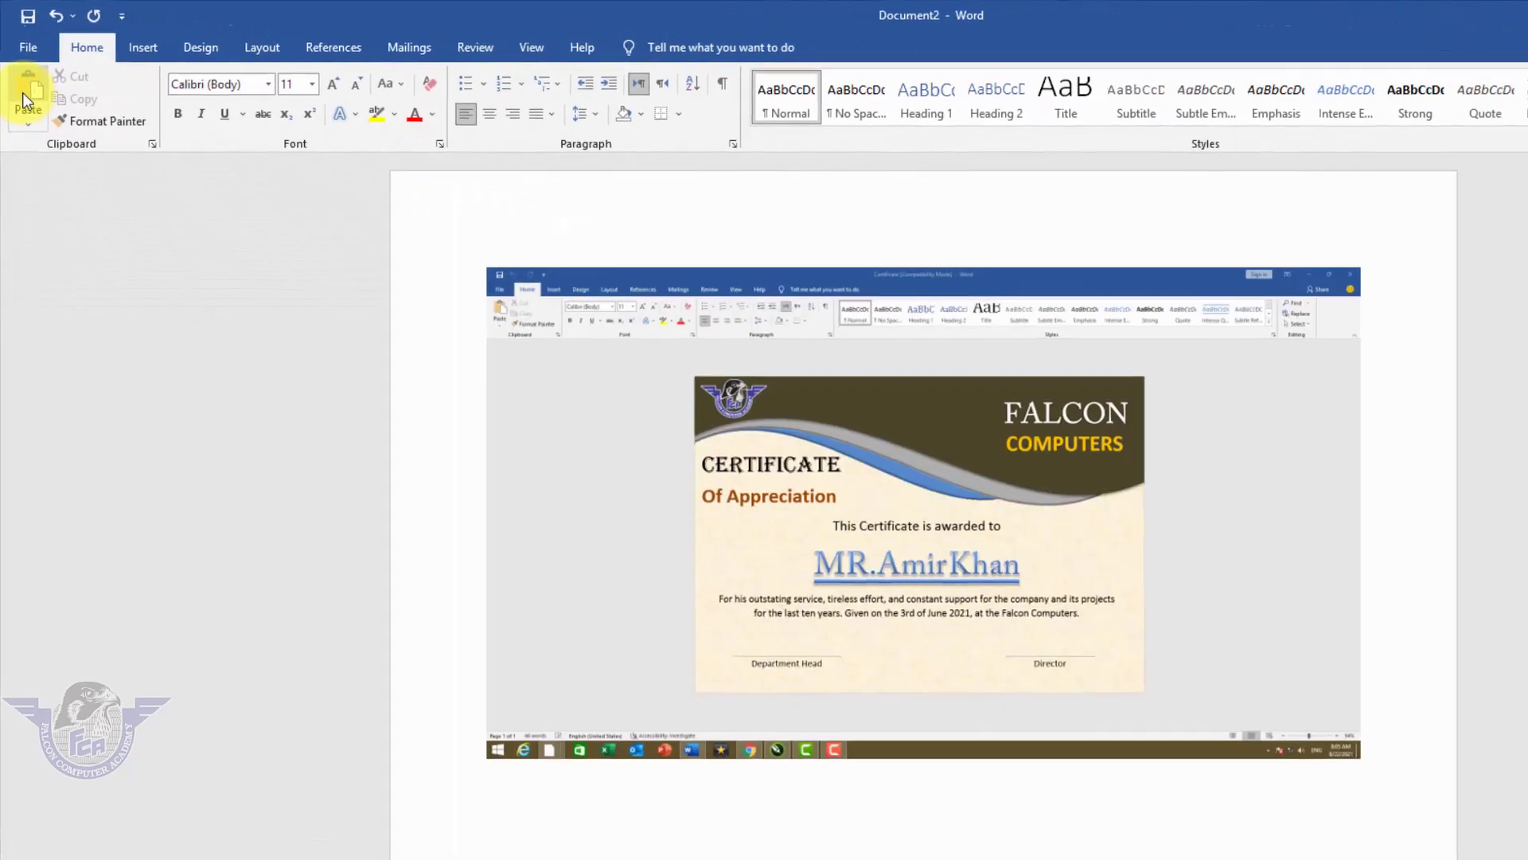
click(940, 466)
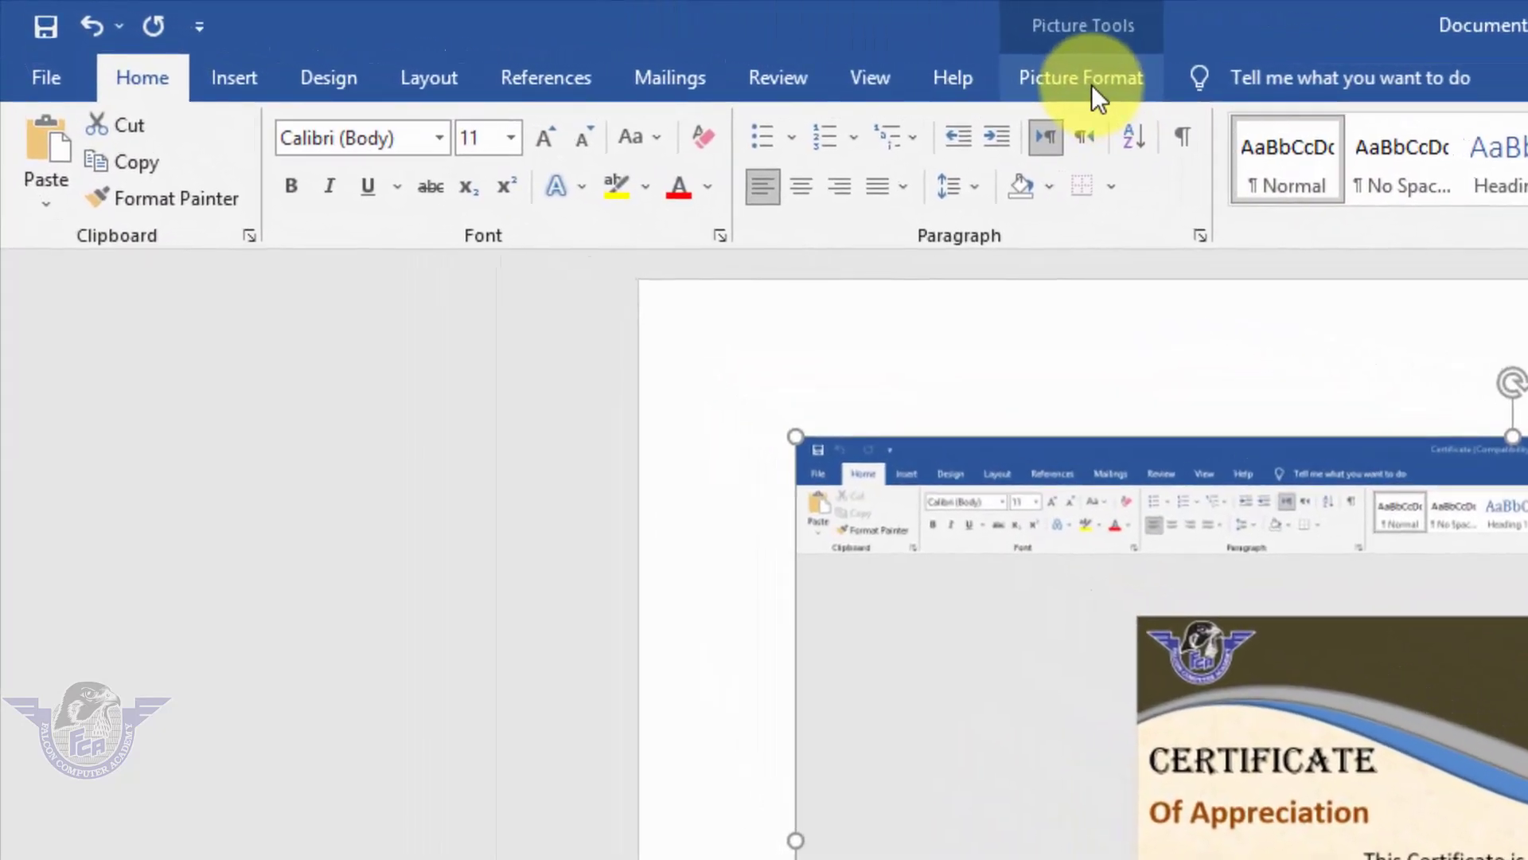
click(1076, 82)
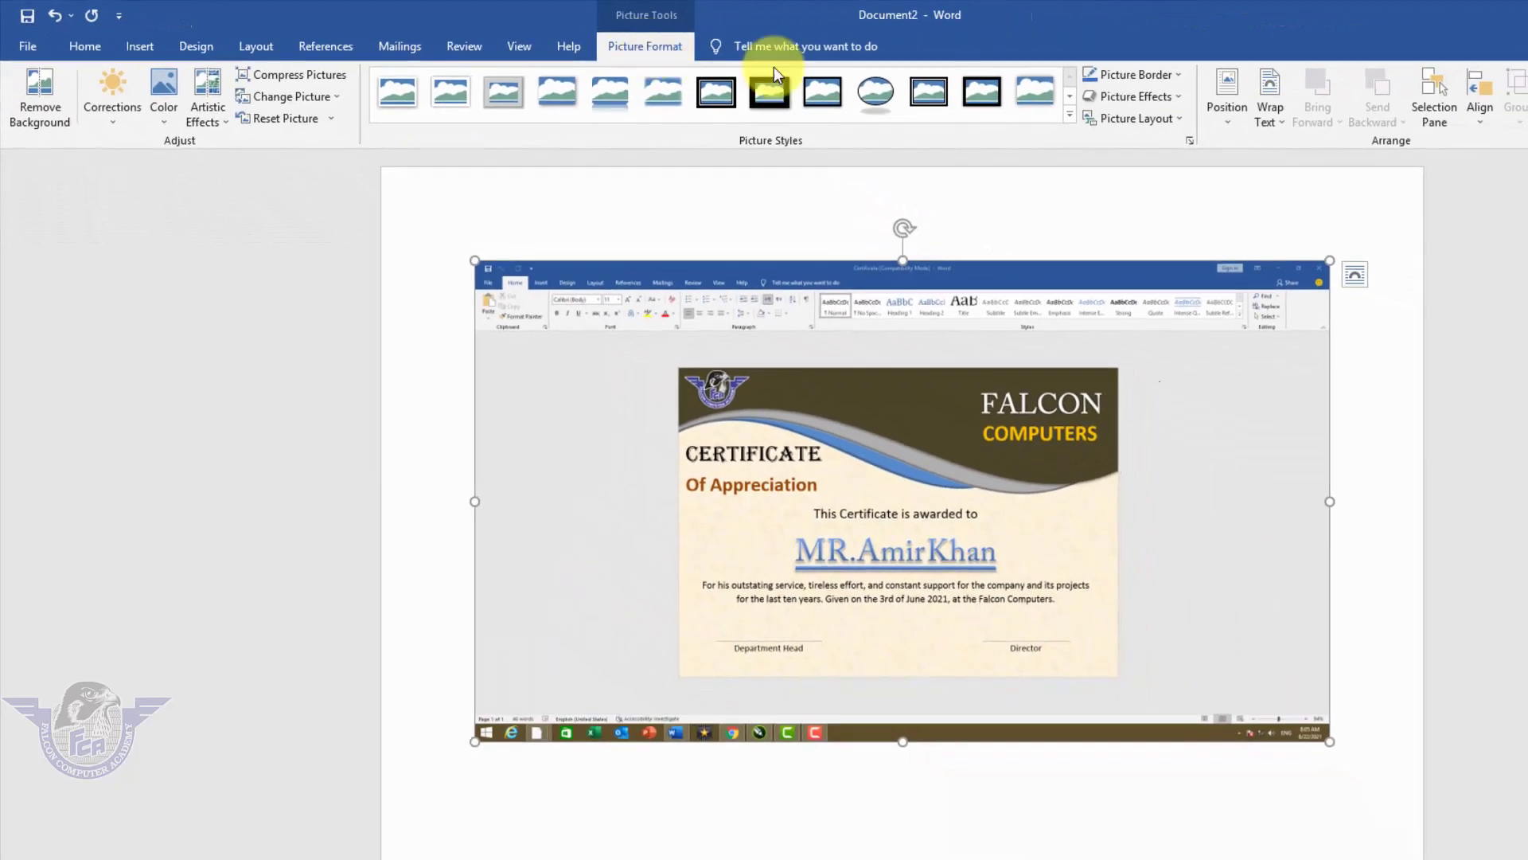
click(1270, 100)
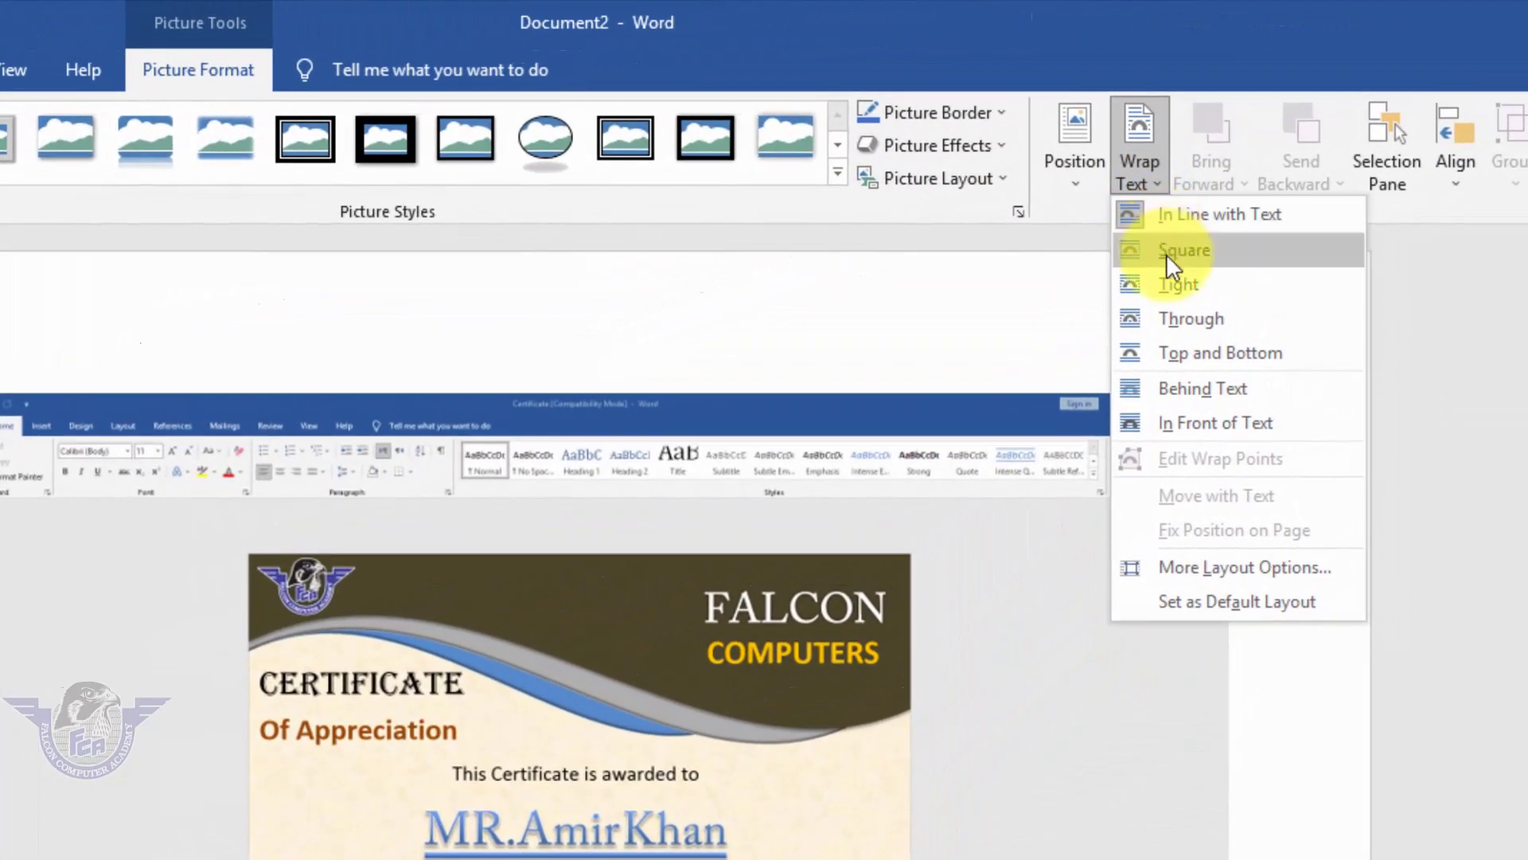
click(1167, 255)
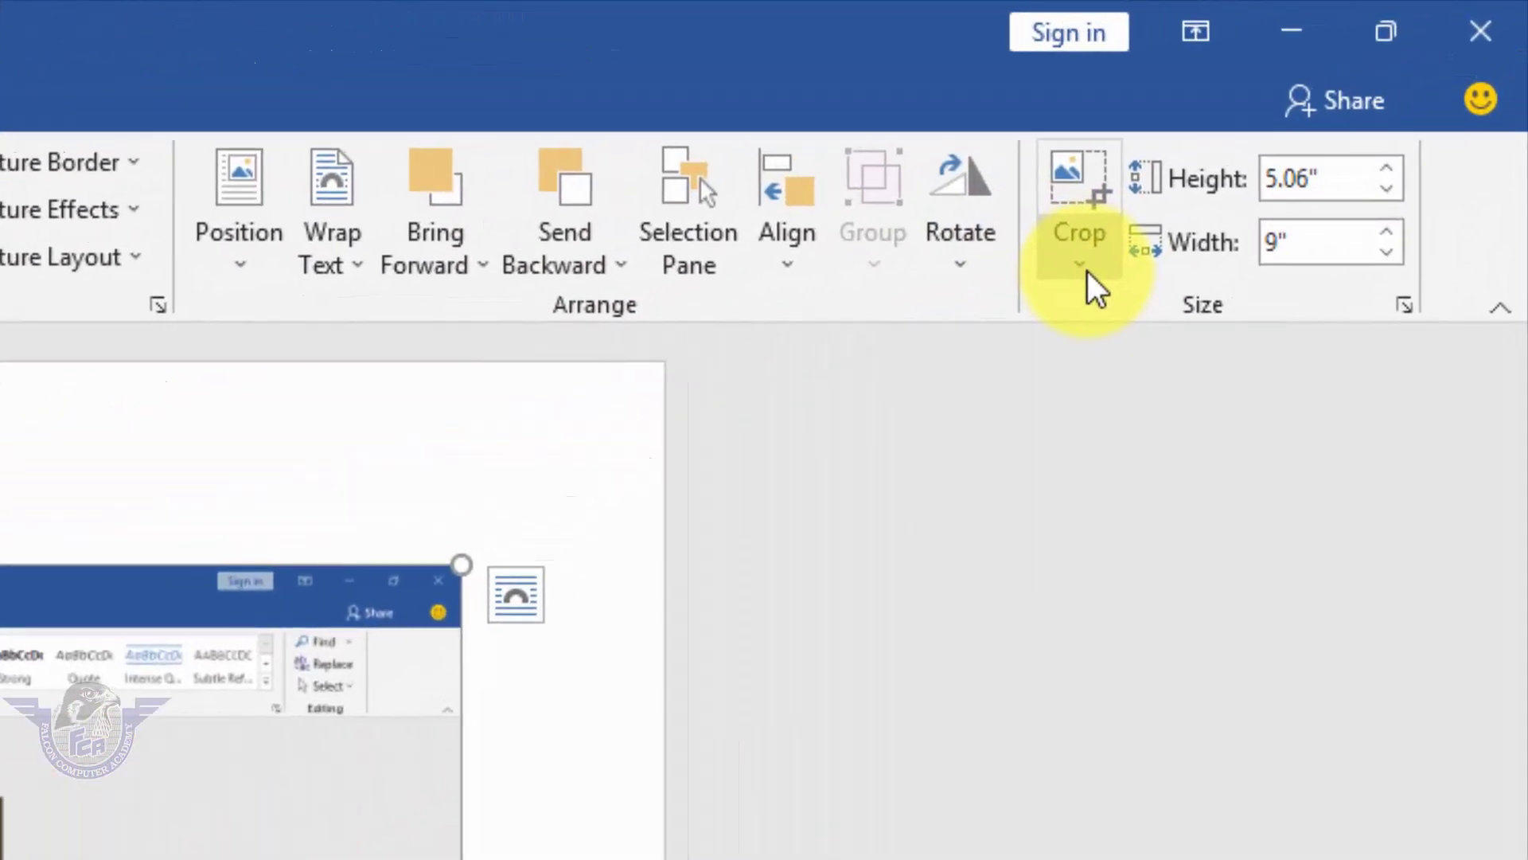
- Crop the pasted screenshot on all four sides to the edges of the certificate and apply the crop
click(1092, 271)
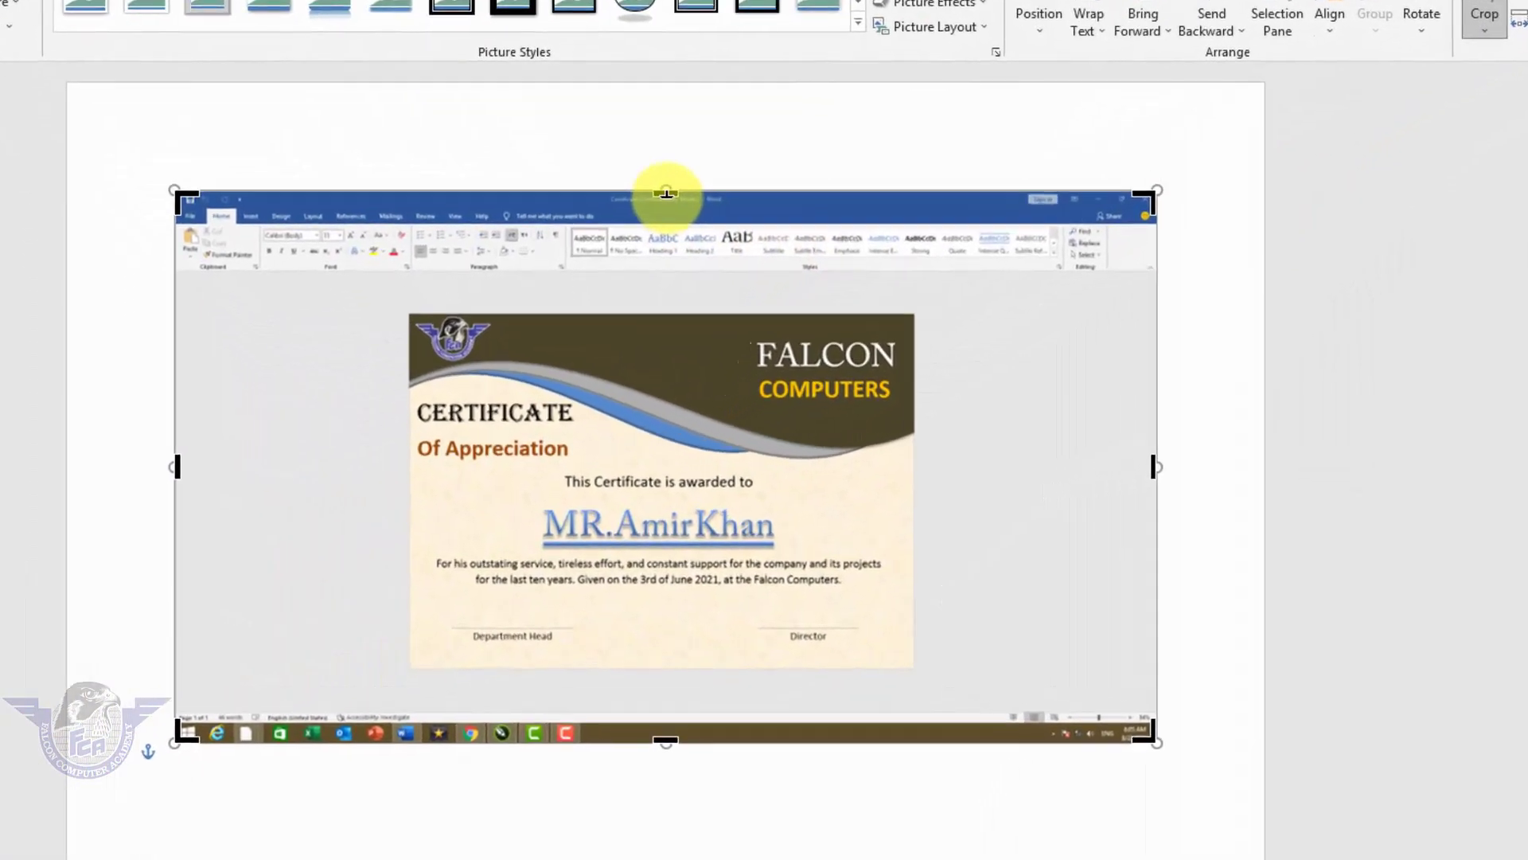
drag(646, 256, 676, 248)
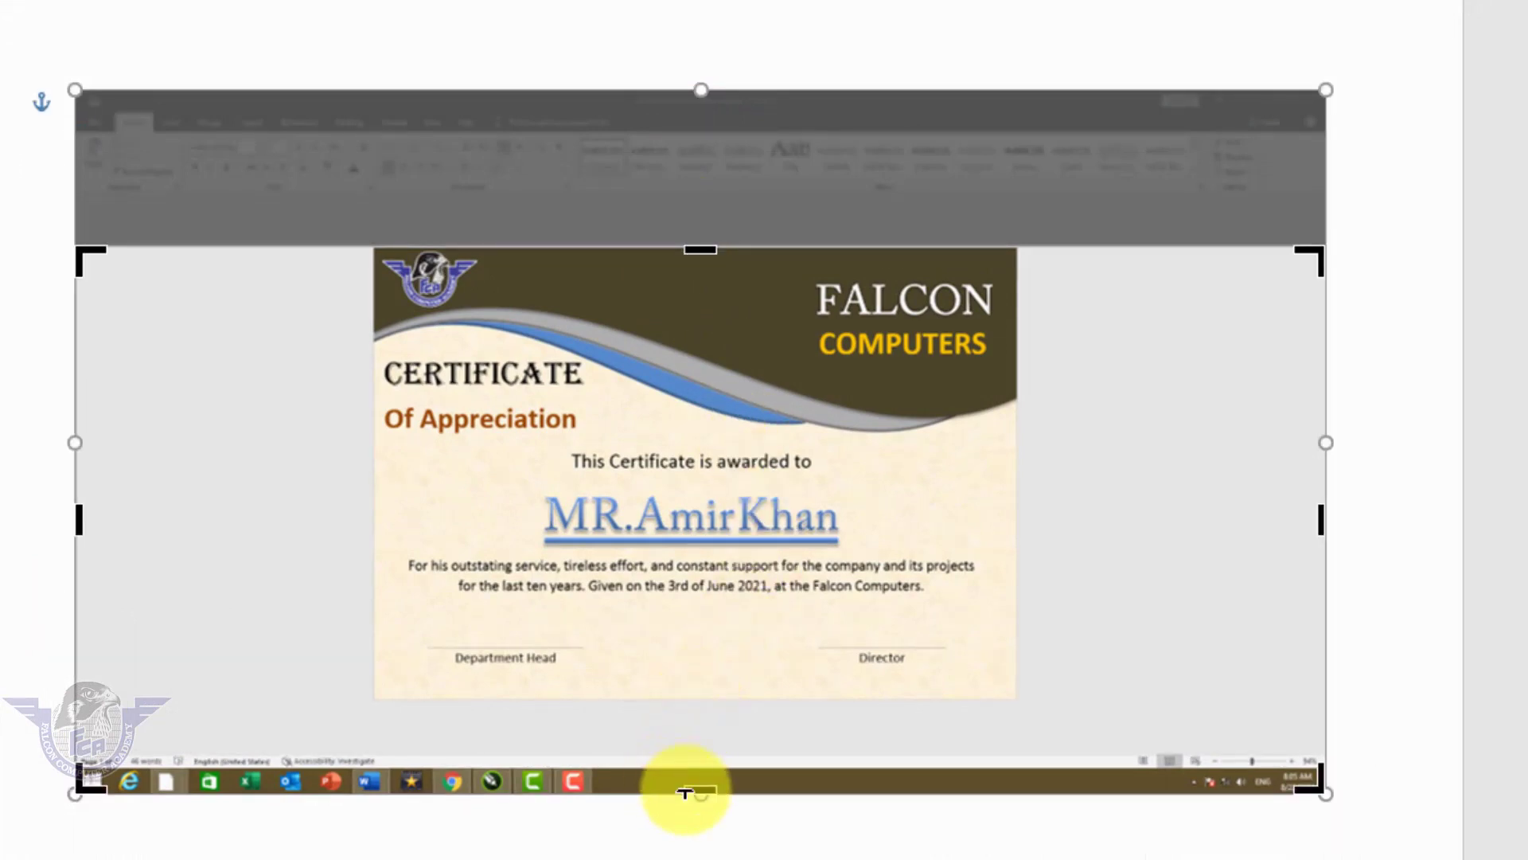
drag(714, 792, 728, 698)
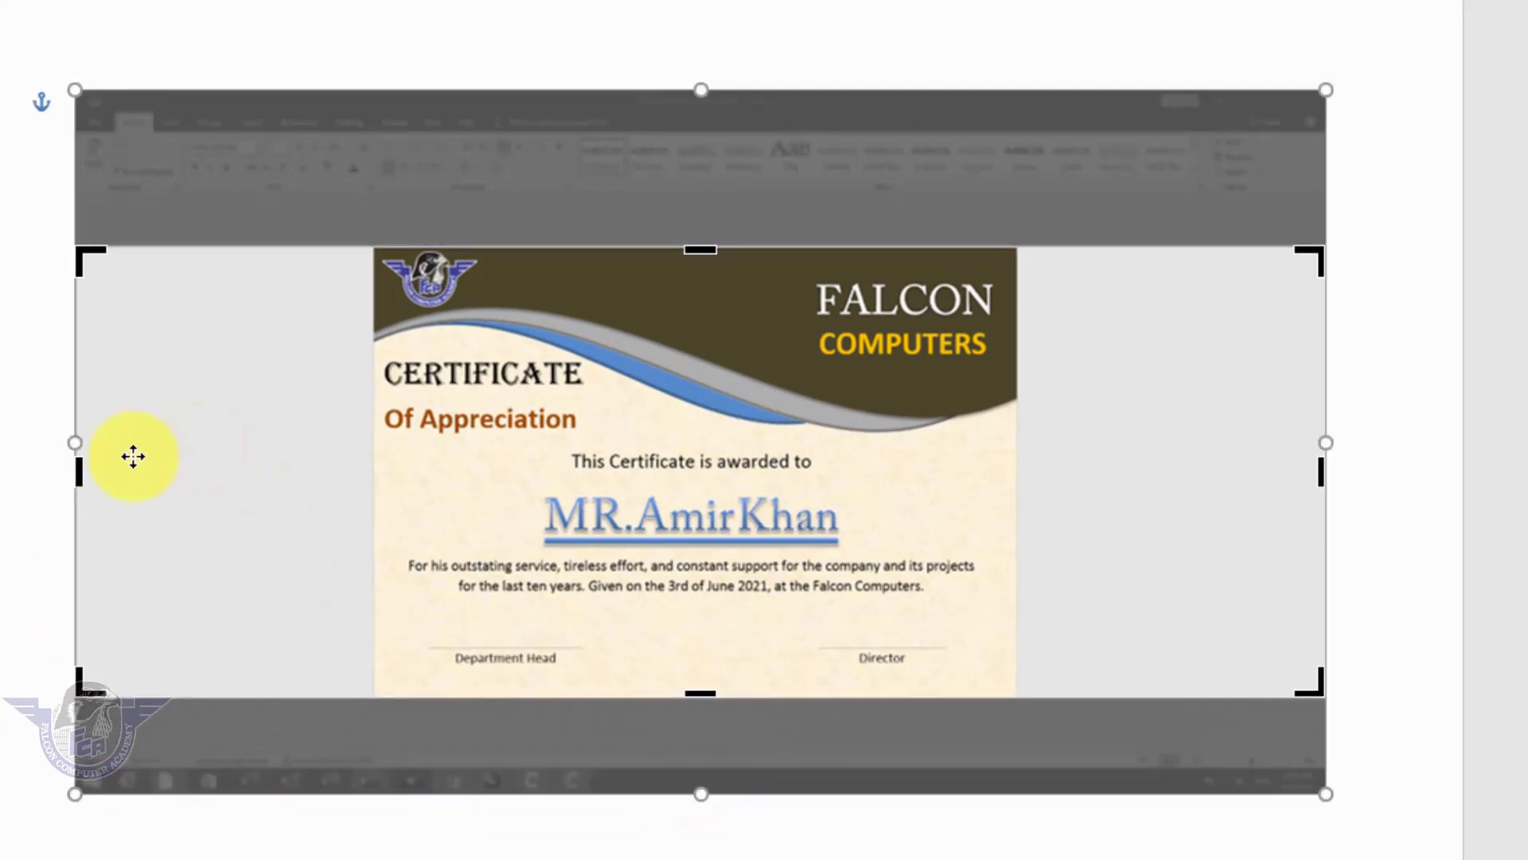
drag(78, 472, 375, 486)
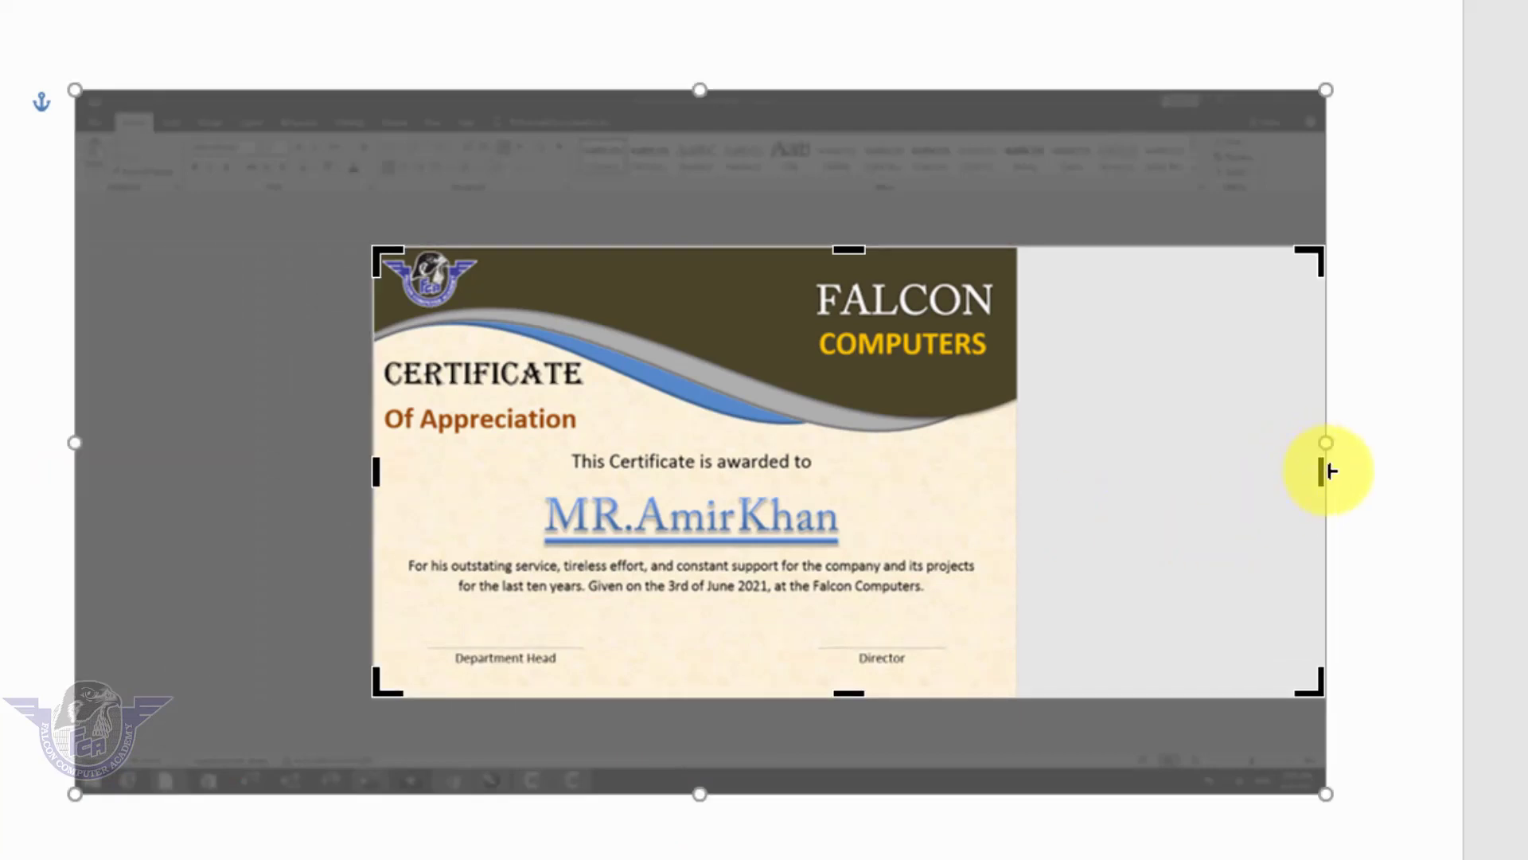
drag(1324, 473, 1013, 480)
click(1014, 719)
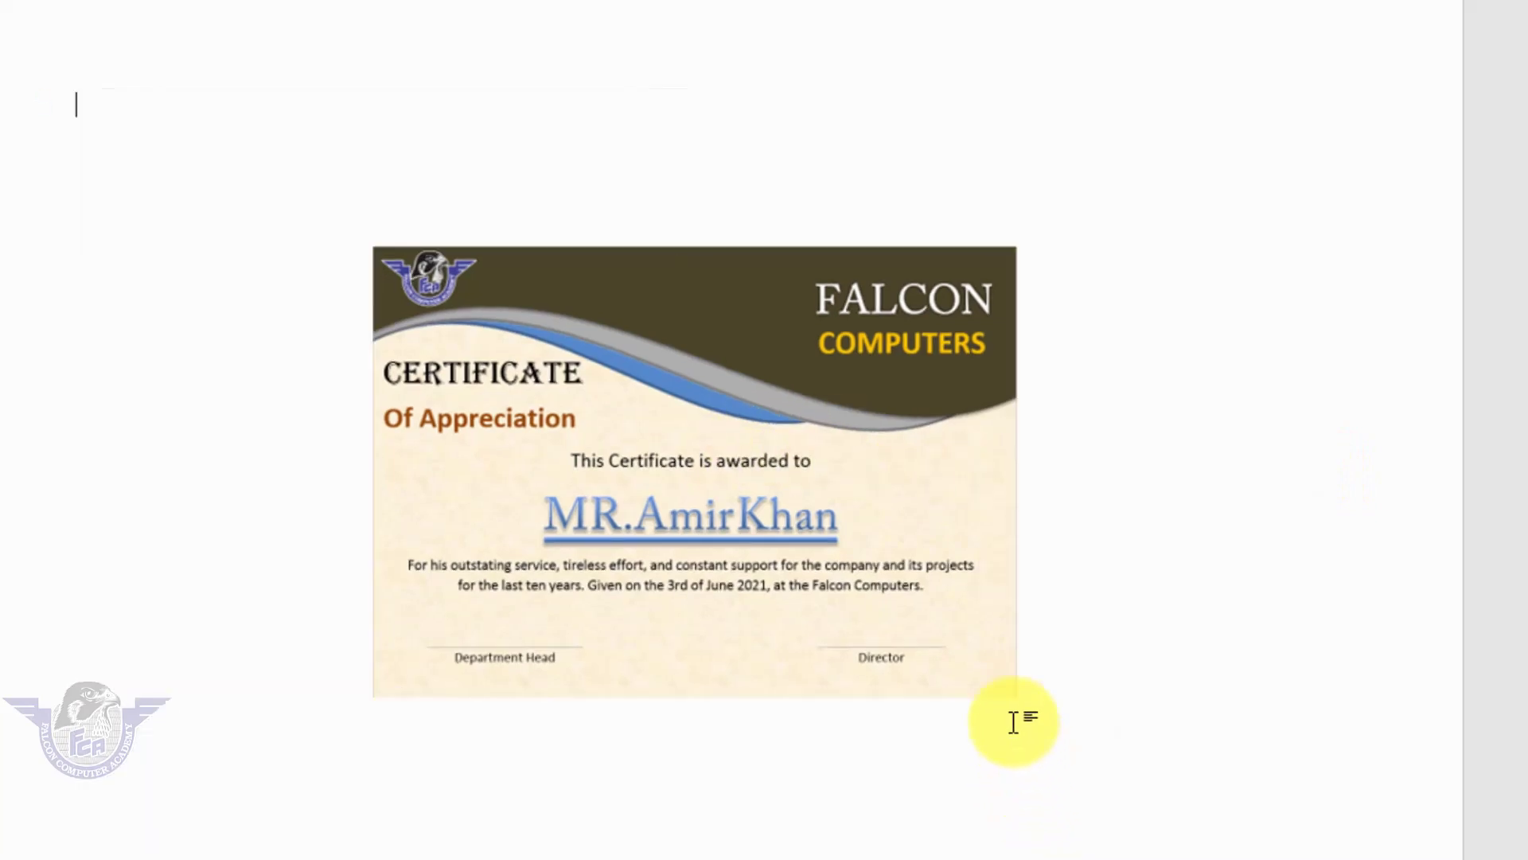